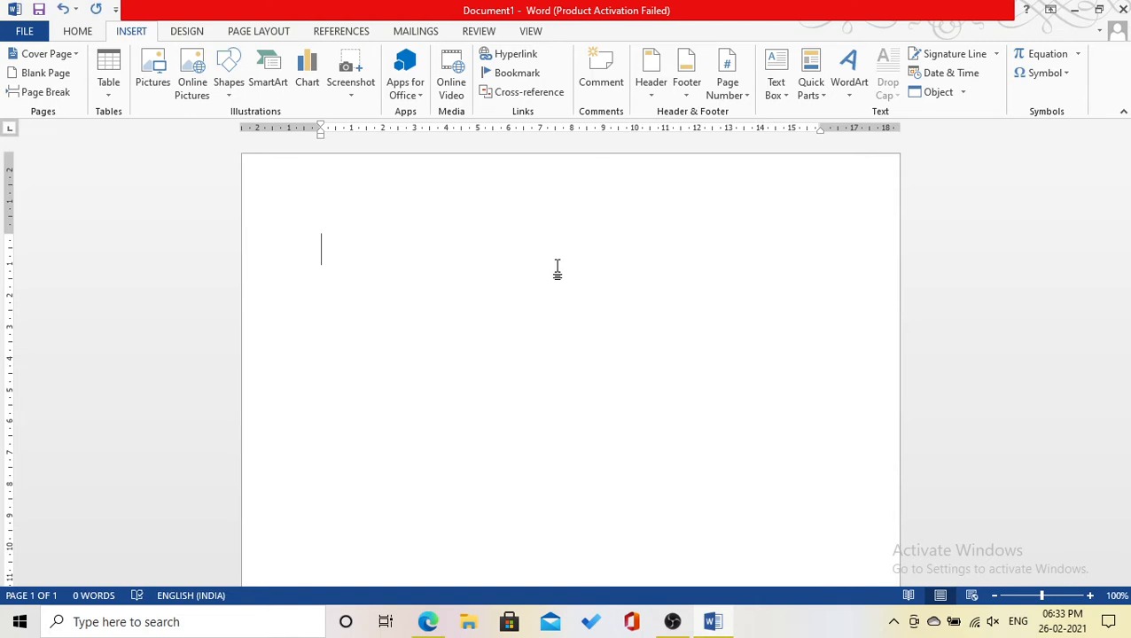
- Type 'The quick brown fox jumps over the lazy dog.', fixing the 'bronwn' typo
type("the")
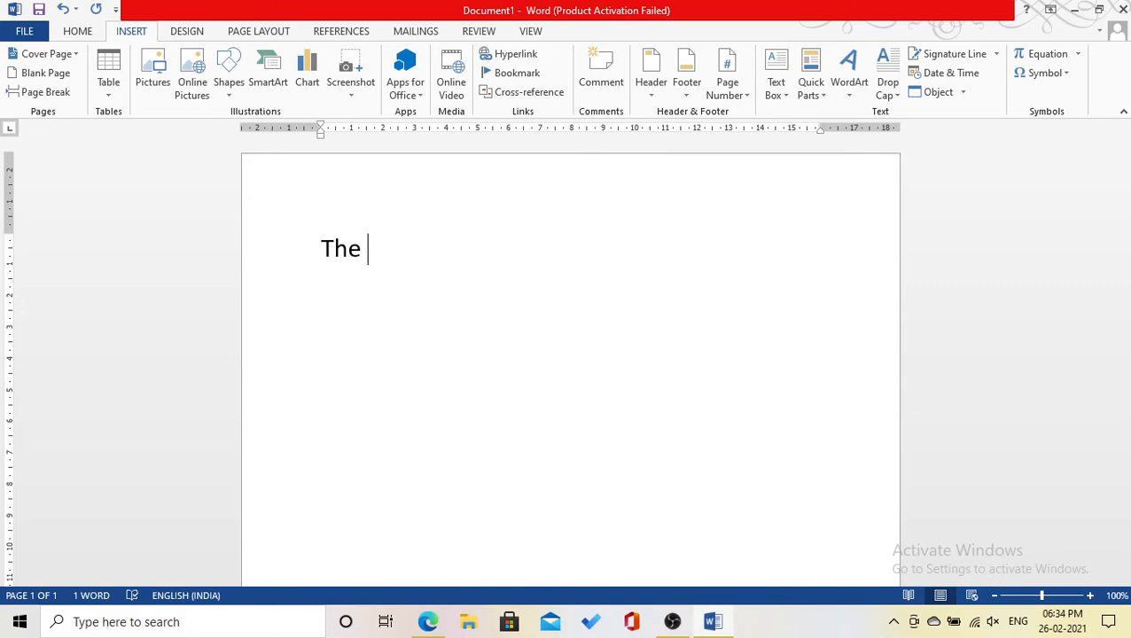
type("qui")
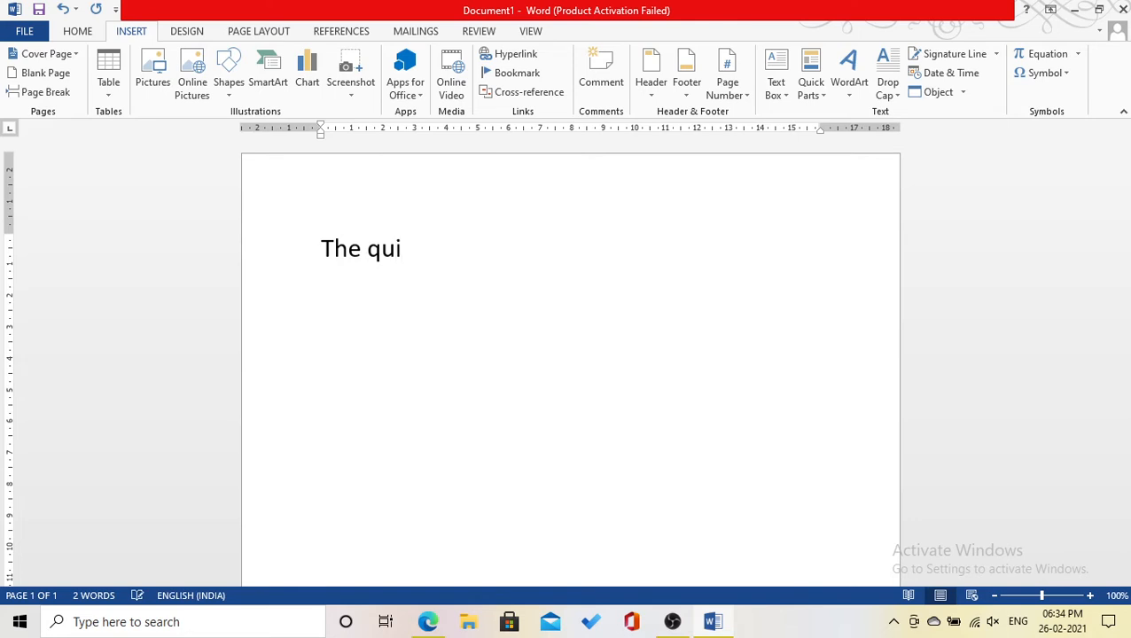
type("ck bronwn")
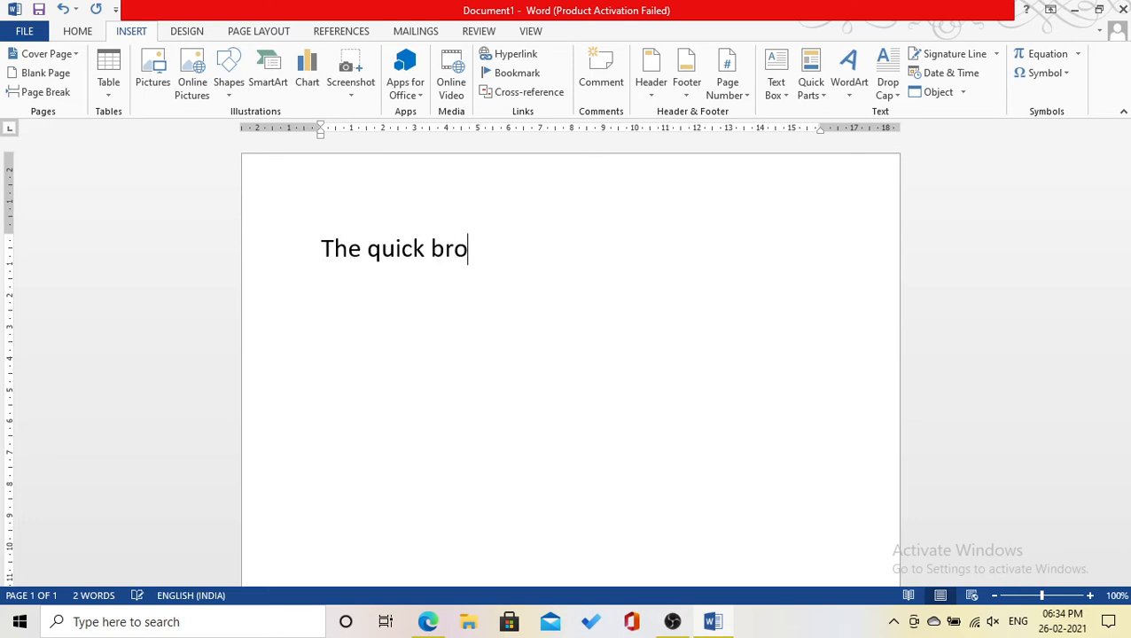
key("BackSpace")
key("BackSpace")
key("BackSpace")
type("wn fox ju")
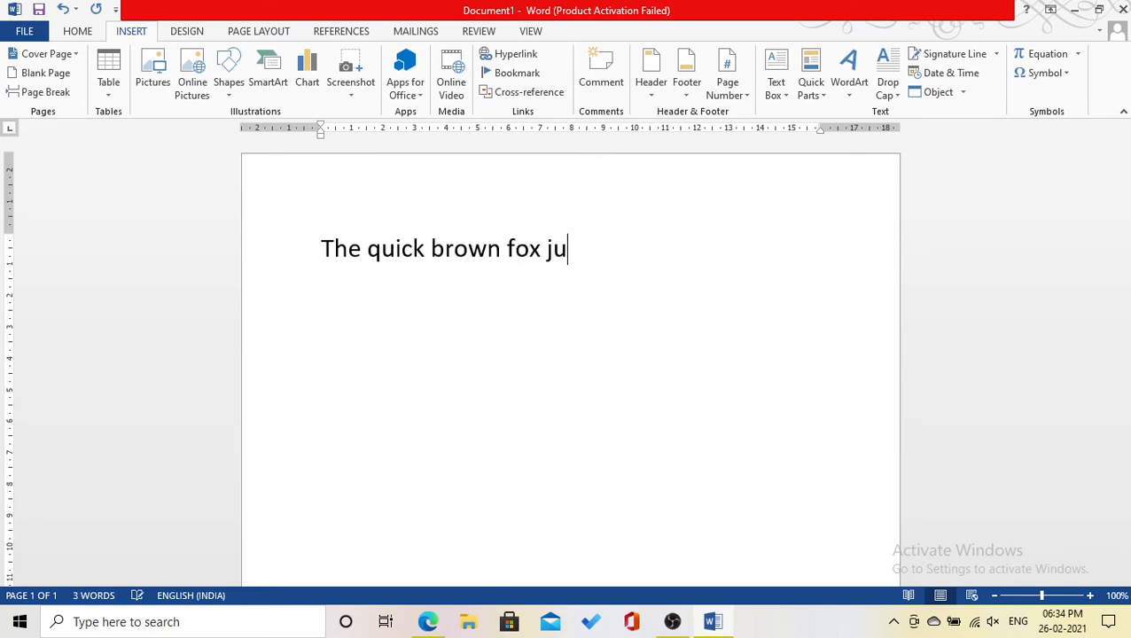
type("mps over t")
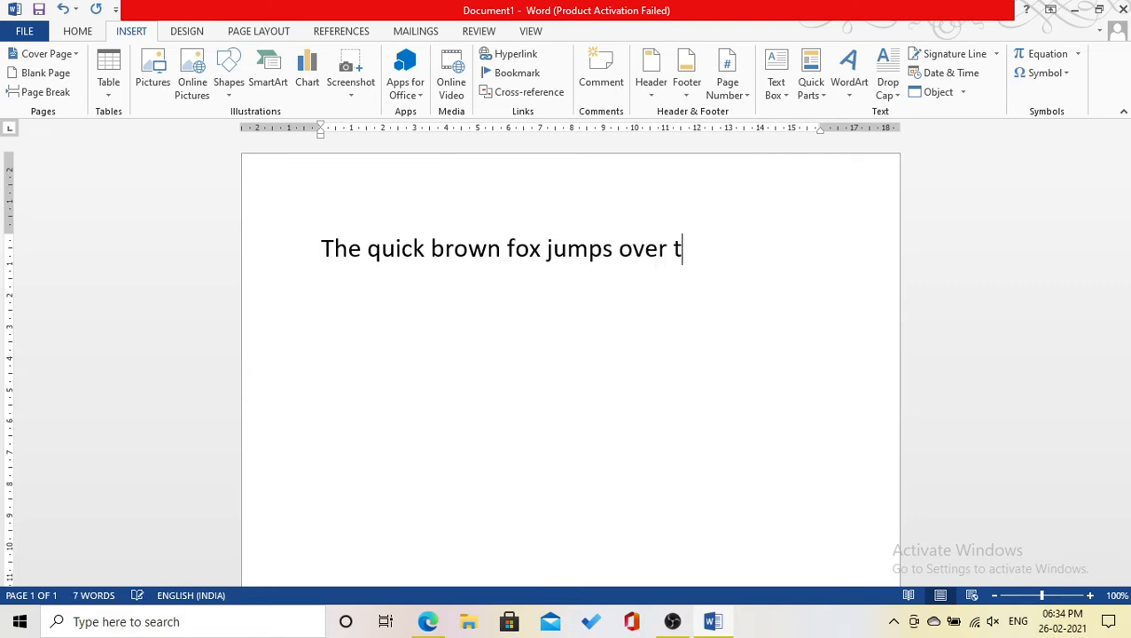
type("he lazy dog.")
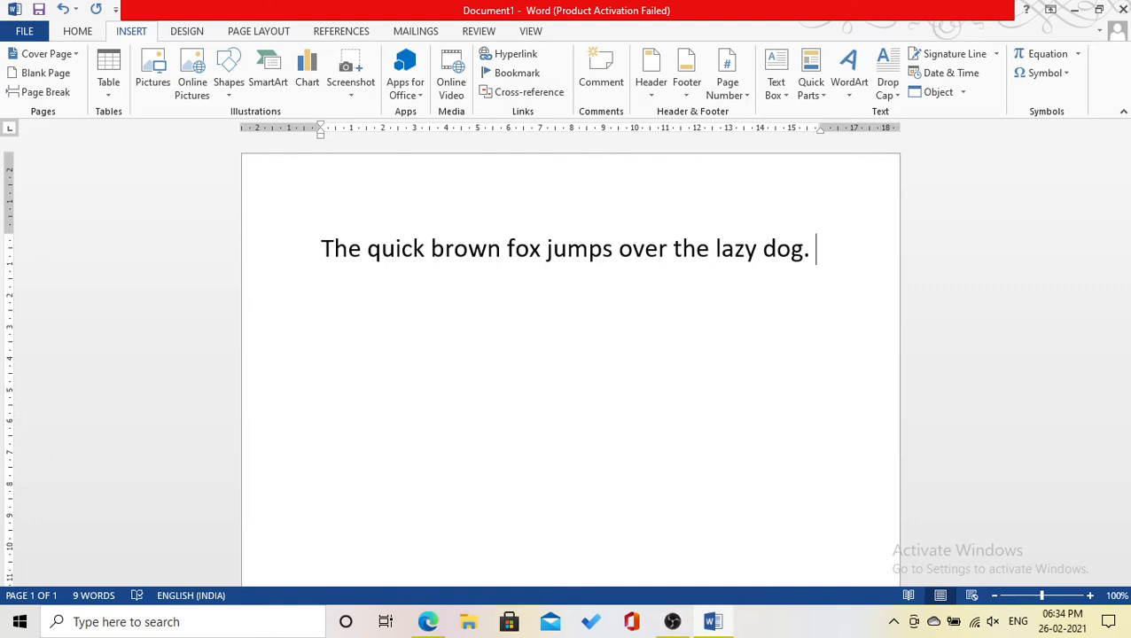
type(" qui")
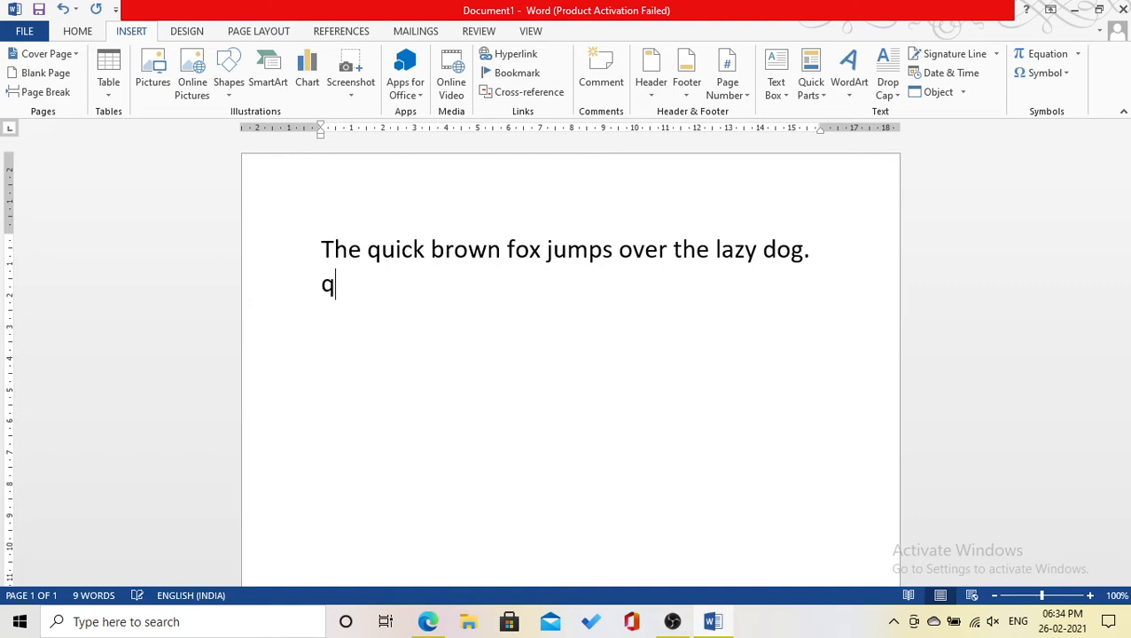
type("ck")
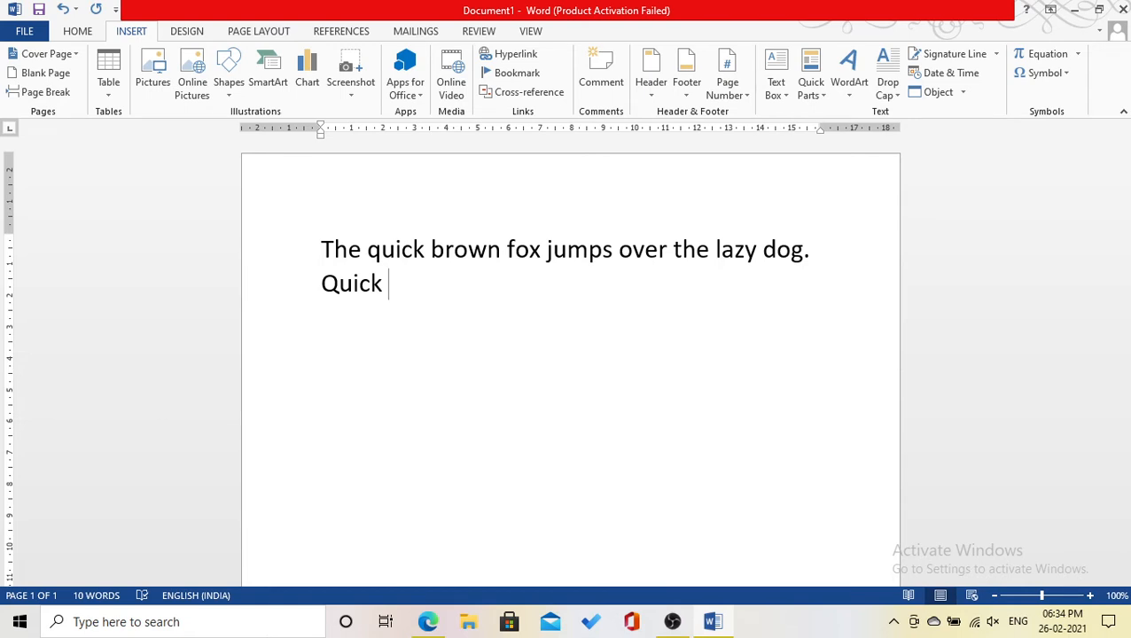
- Add the lines 'Quick' and 'Sunday Monday' so AutoCorrect capitalises each word
key("Return")
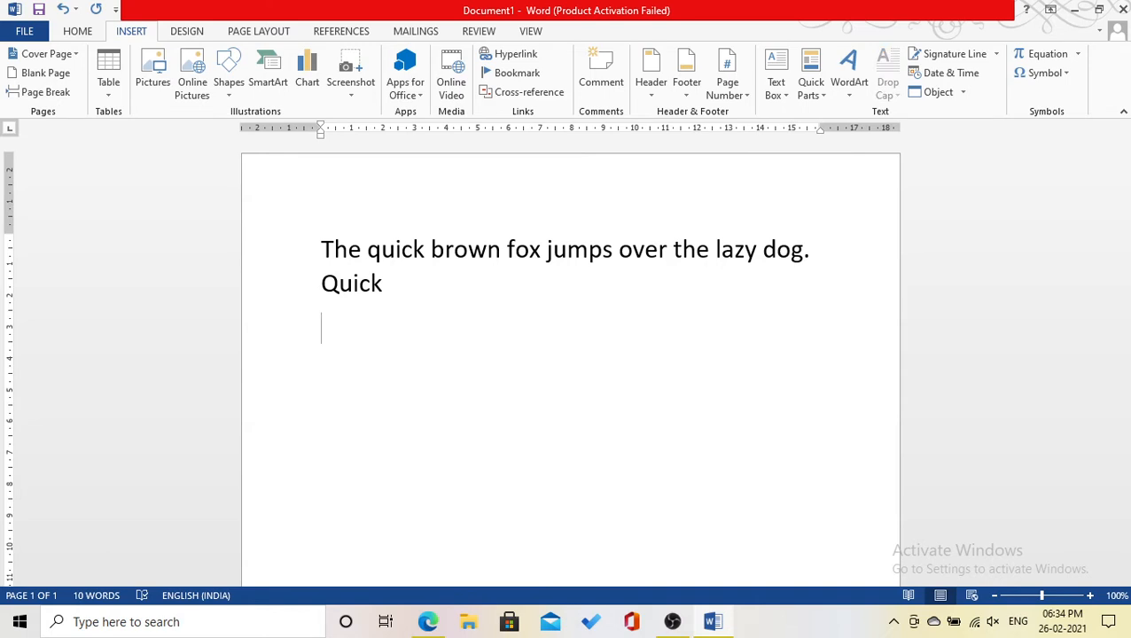
type("su")
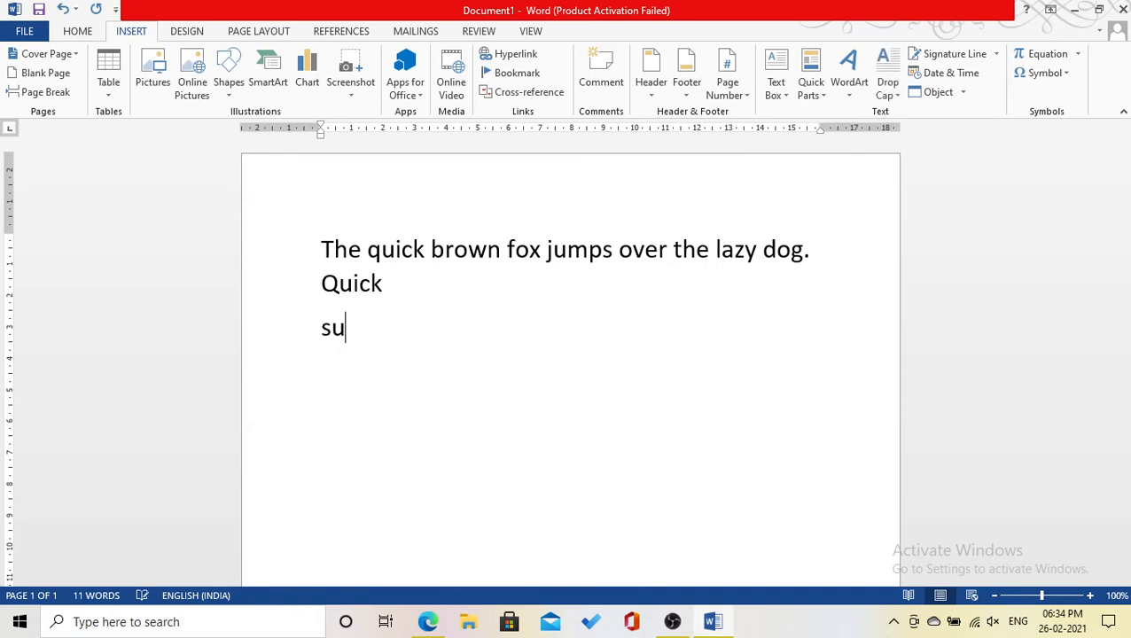
type("nday")
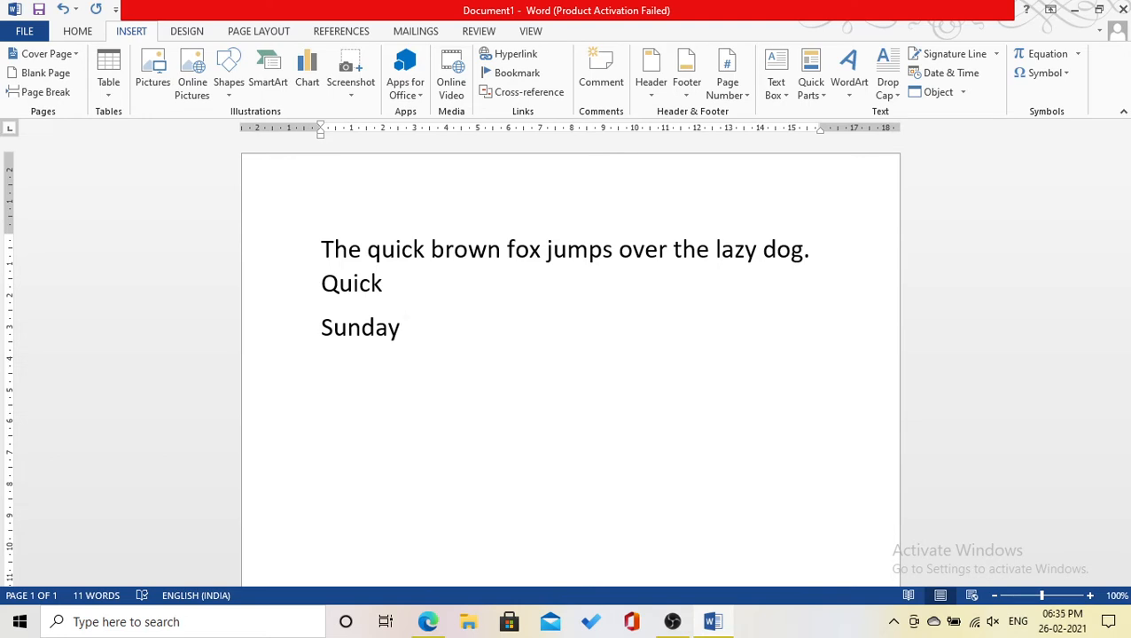
type("mond")
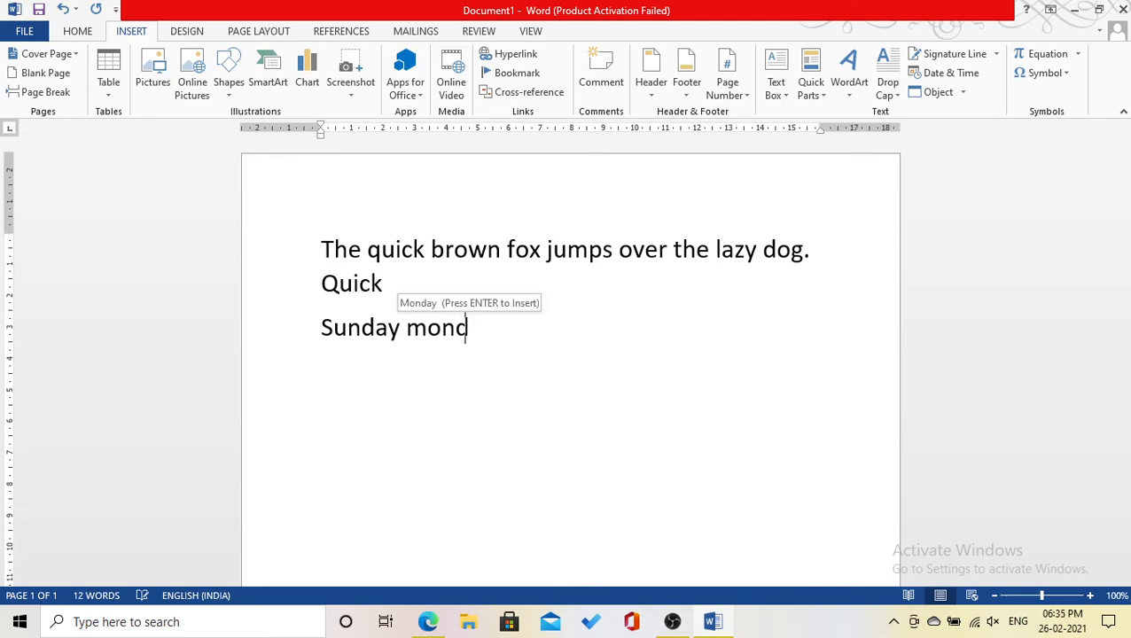
type("ay")
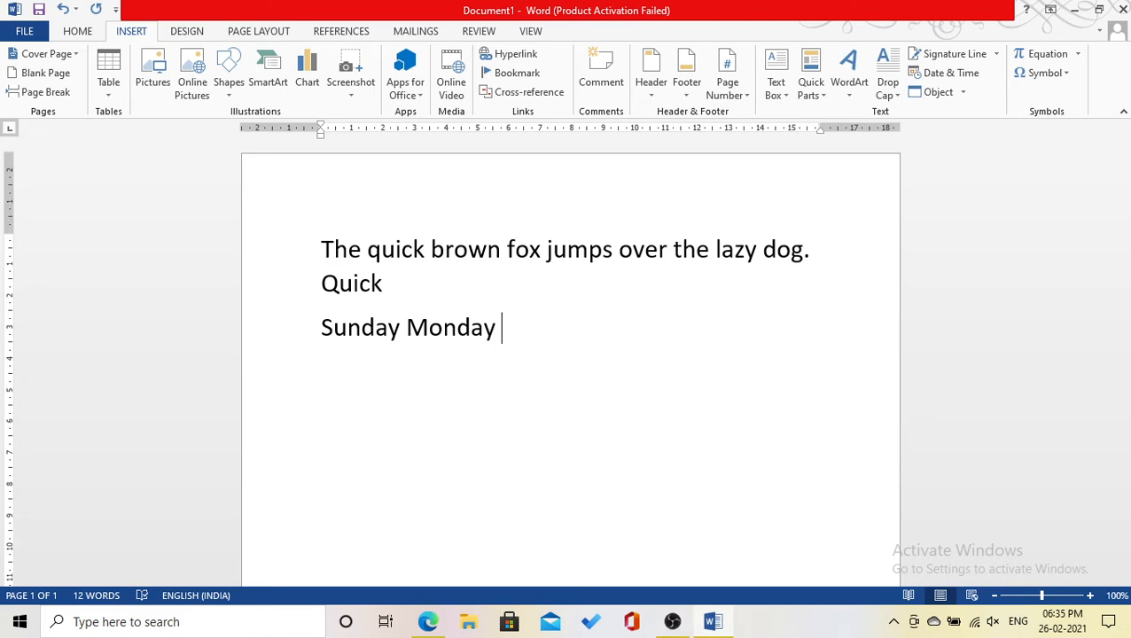
key("Return")
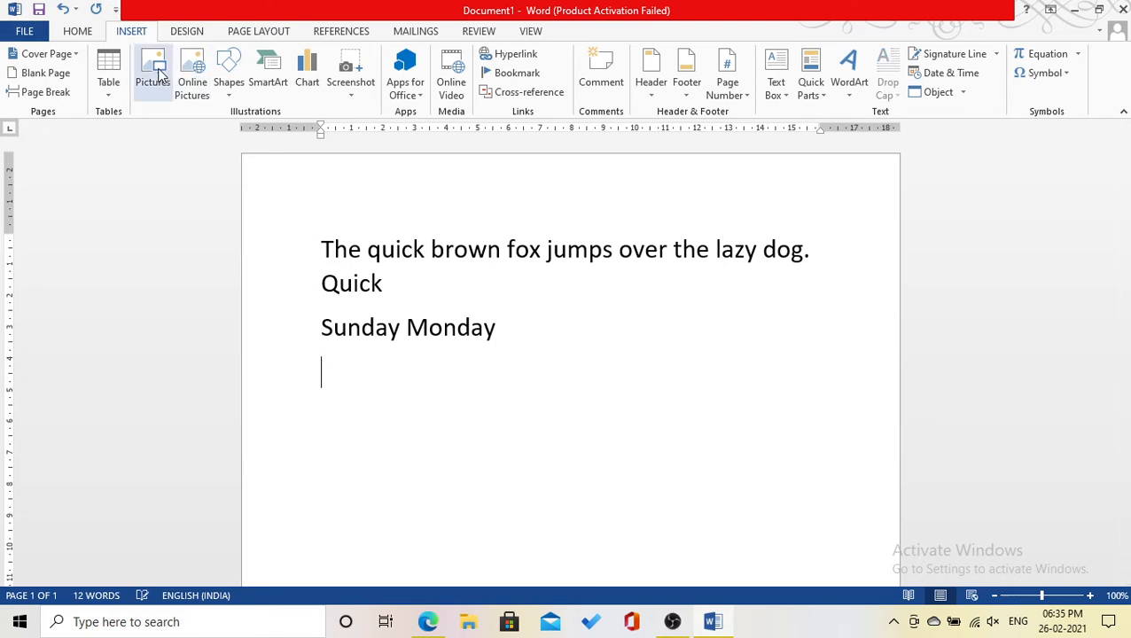
- Insert a 3x3 table with 'sadfsad', 'adfsasd', 'kjafsdk' and 'ajdsfhkj', then add a line below it
left_click(103, 83)
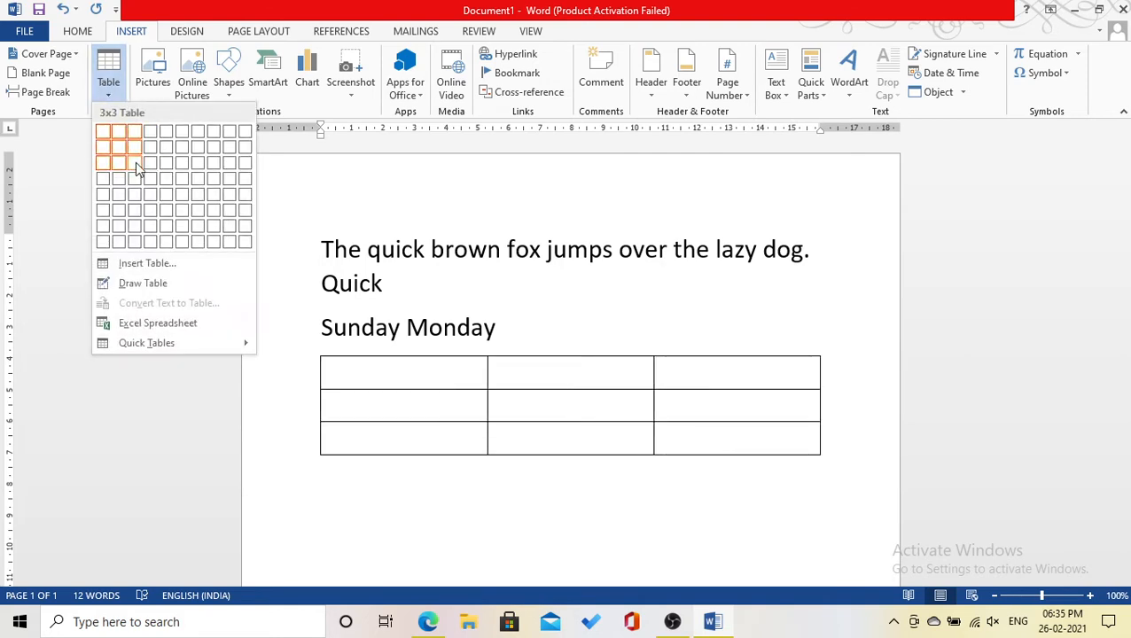
left_click(135, 161)
type("sadf")
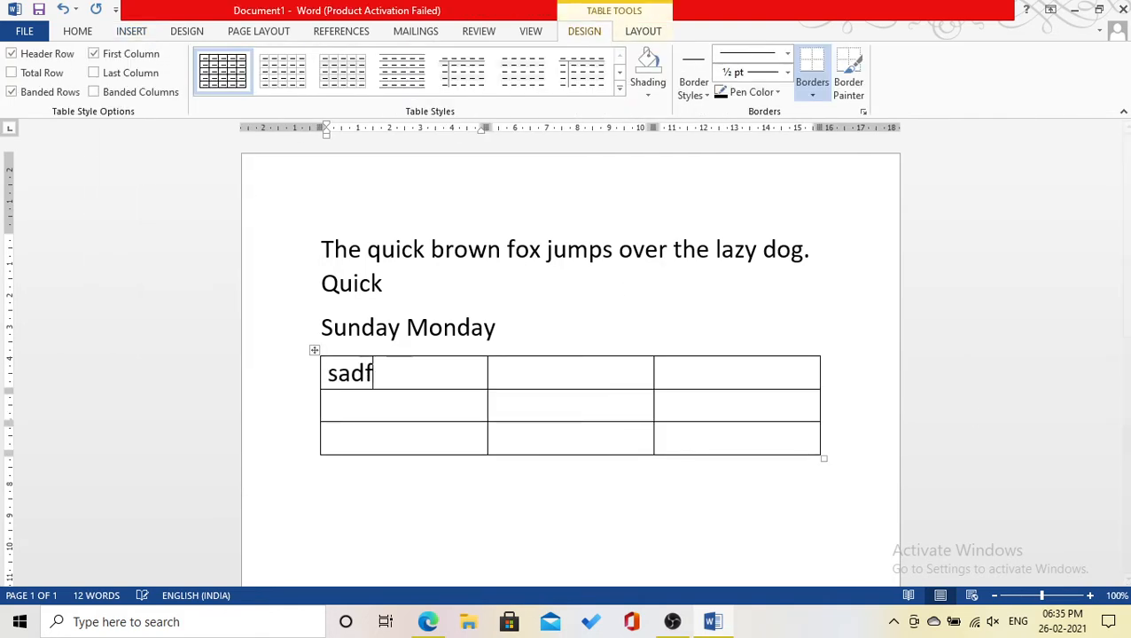
type("sad")
key("Tab")
type("adfsasd")
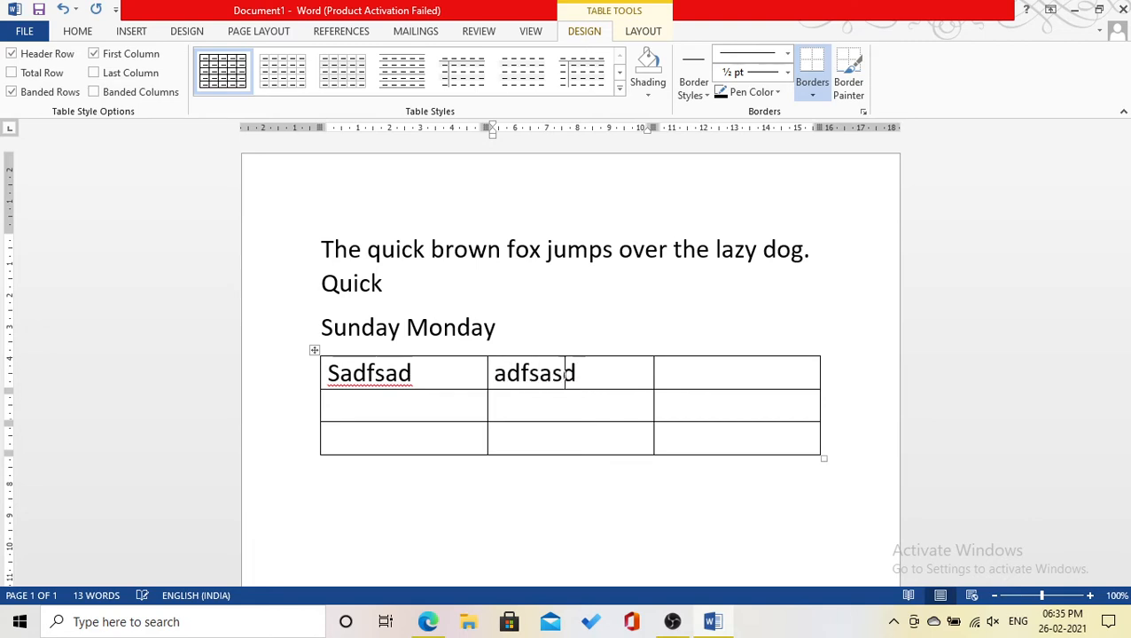
key("Tab")
type("kjafsdk")
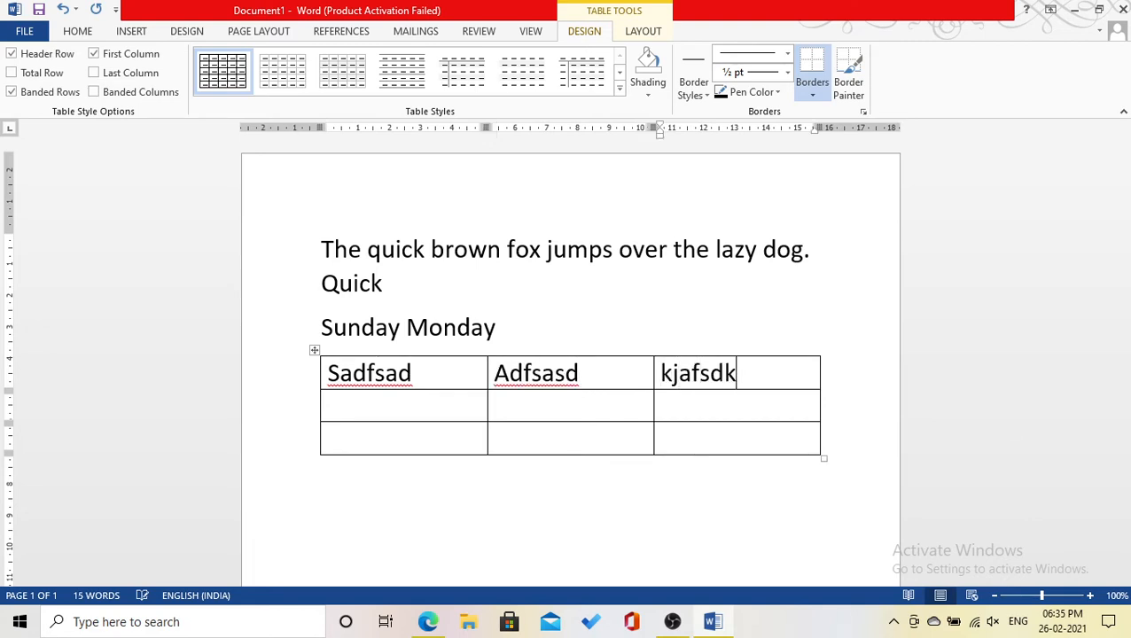
key("Tab")
type("ajdsfhkj")
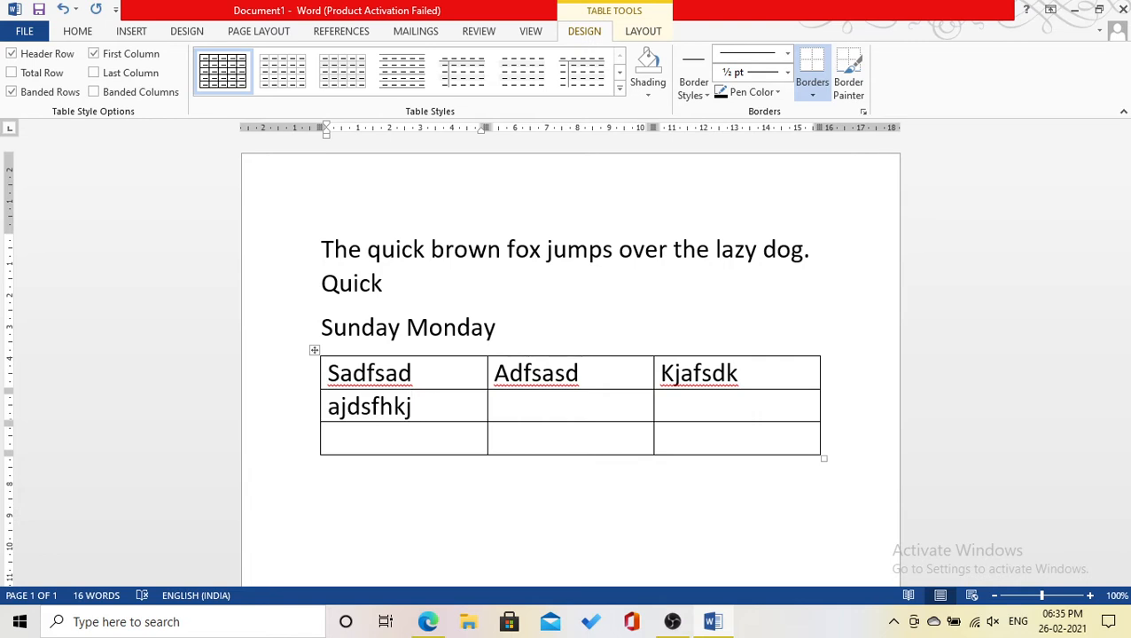
left_click(359, 493)
key("Return")
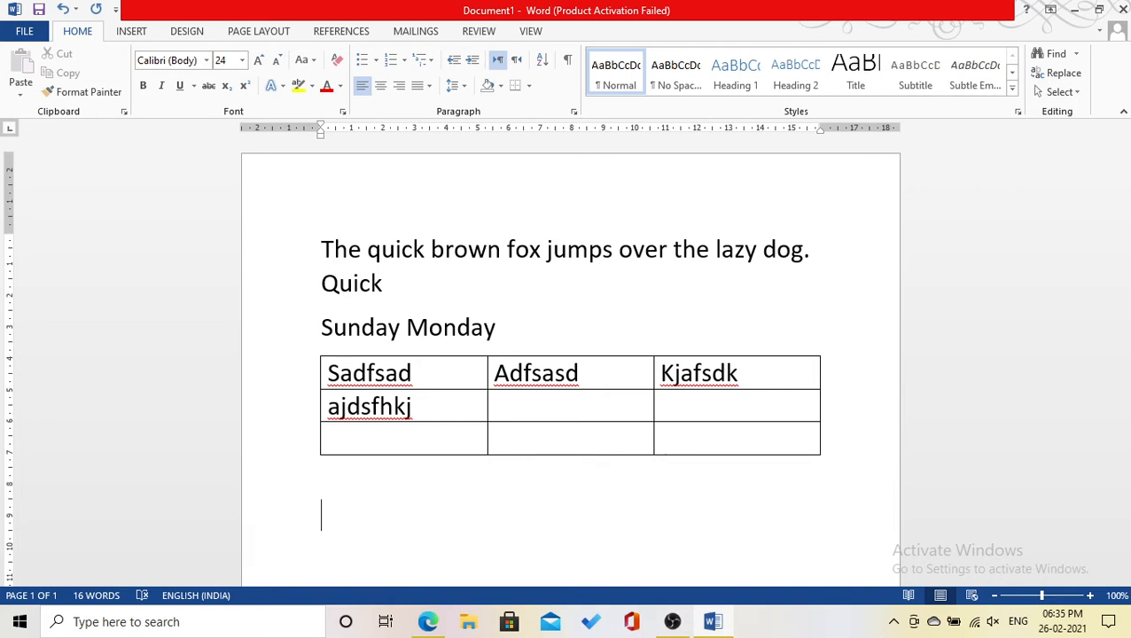
- Type 'eLEPHANT' and 'ELephant' on separate lines so both become 'Elephant'
type("eLEPHANT")
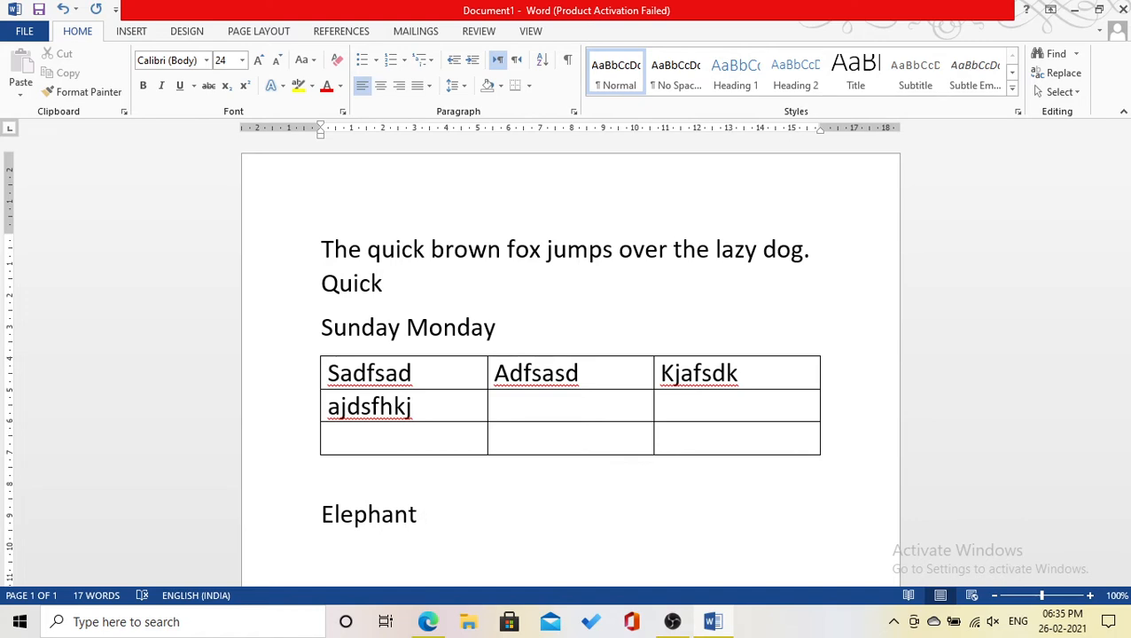
key("Return")
type("ELeph")
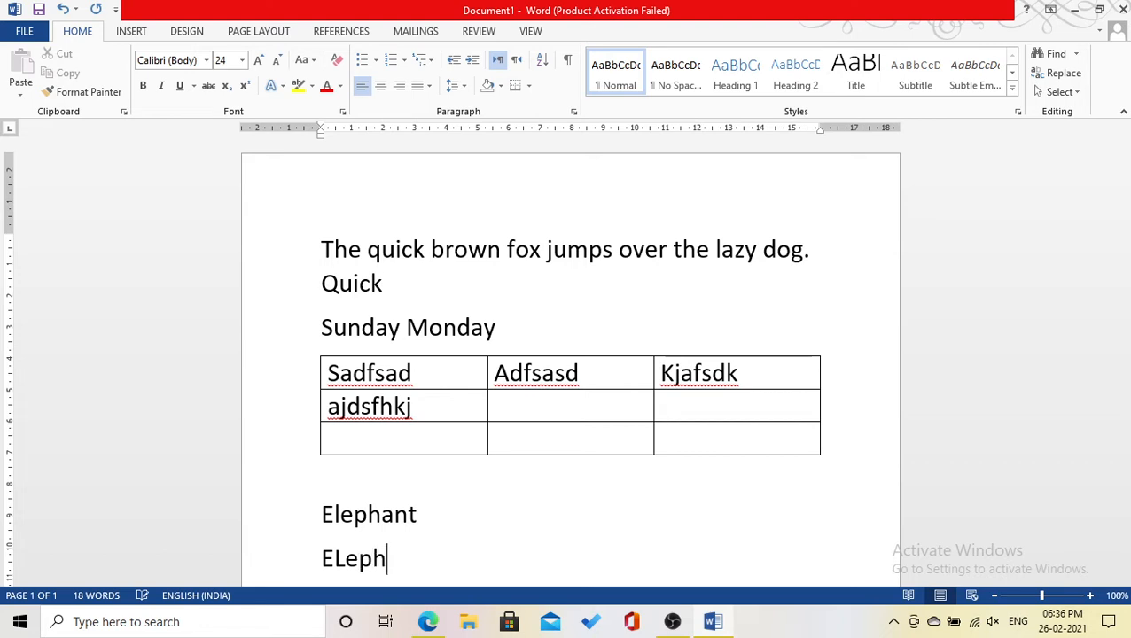
type("ant")
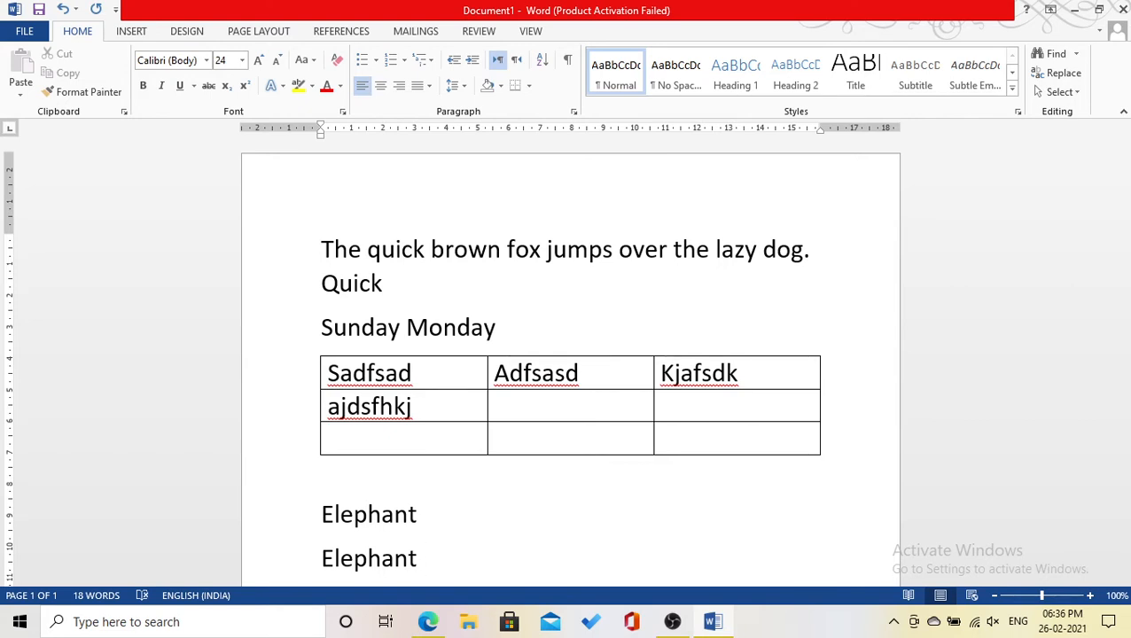
key("Return")
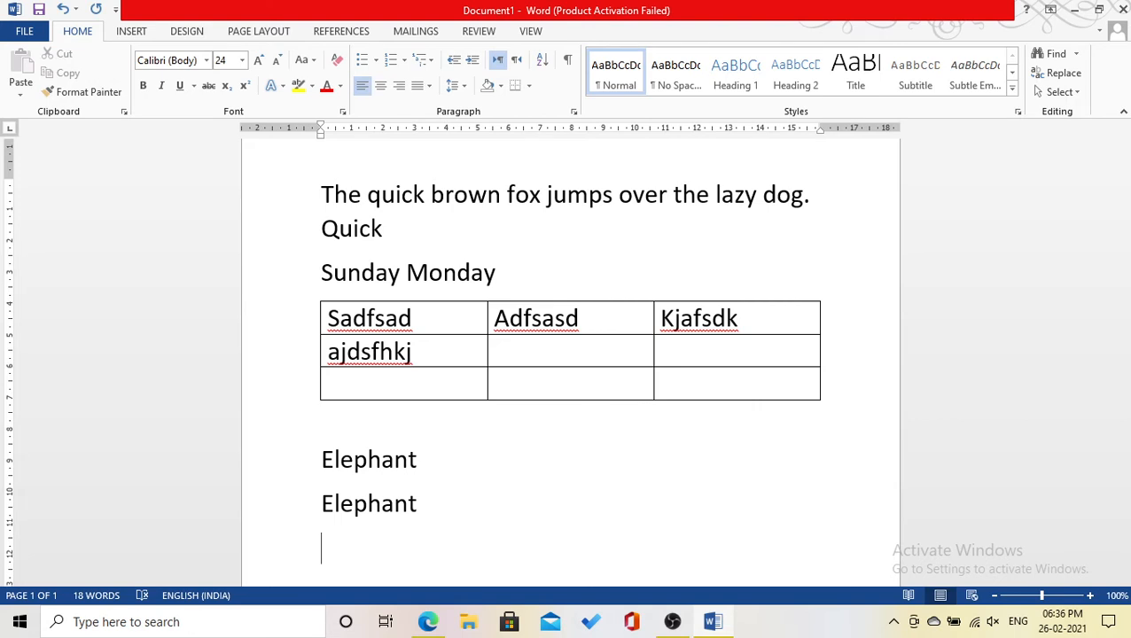
- Type 'teh goverment' so AutoCorrect turns it into 'The government'
type("te")
type("h")
type("gov")
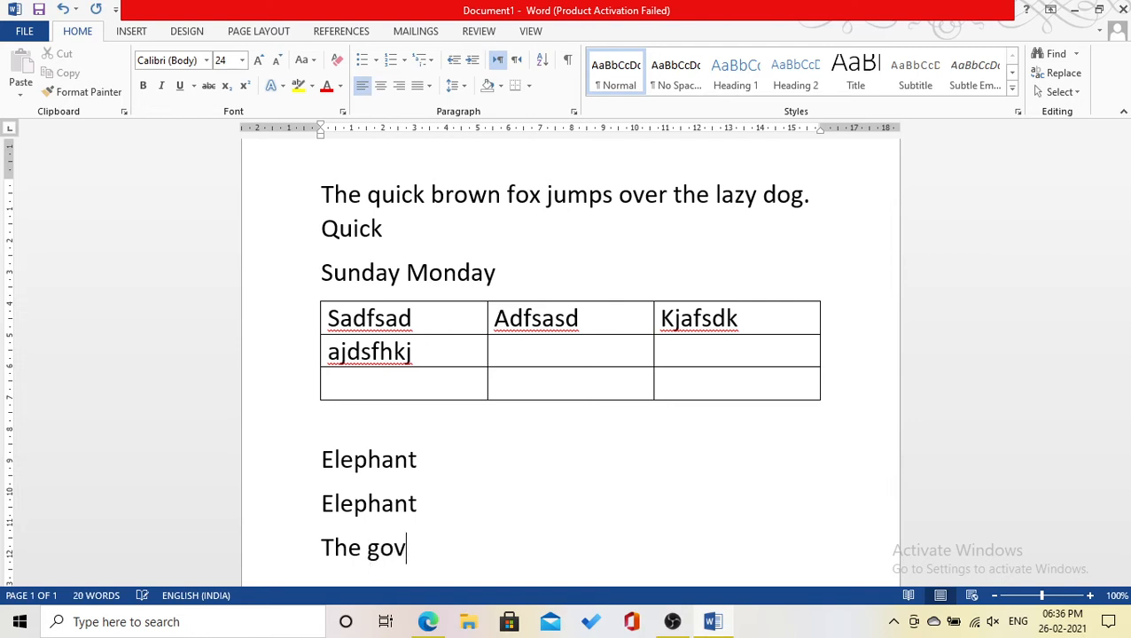
type("erment")
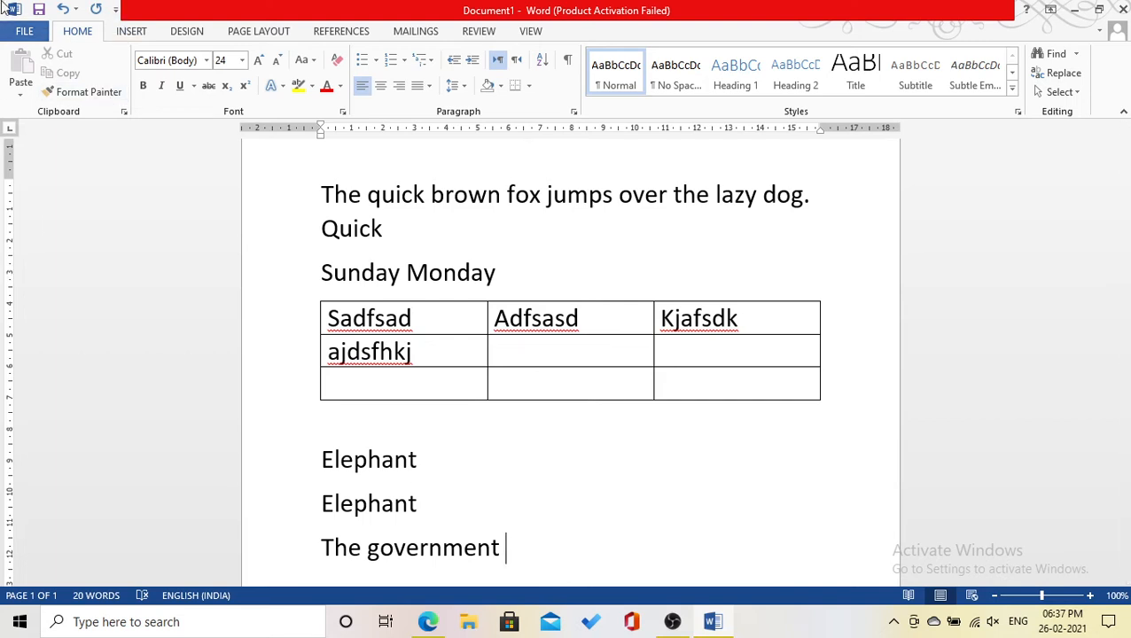
- Open AutoCorrect settings through Insert > Symbol > More Symbols
left_click(132, 31)
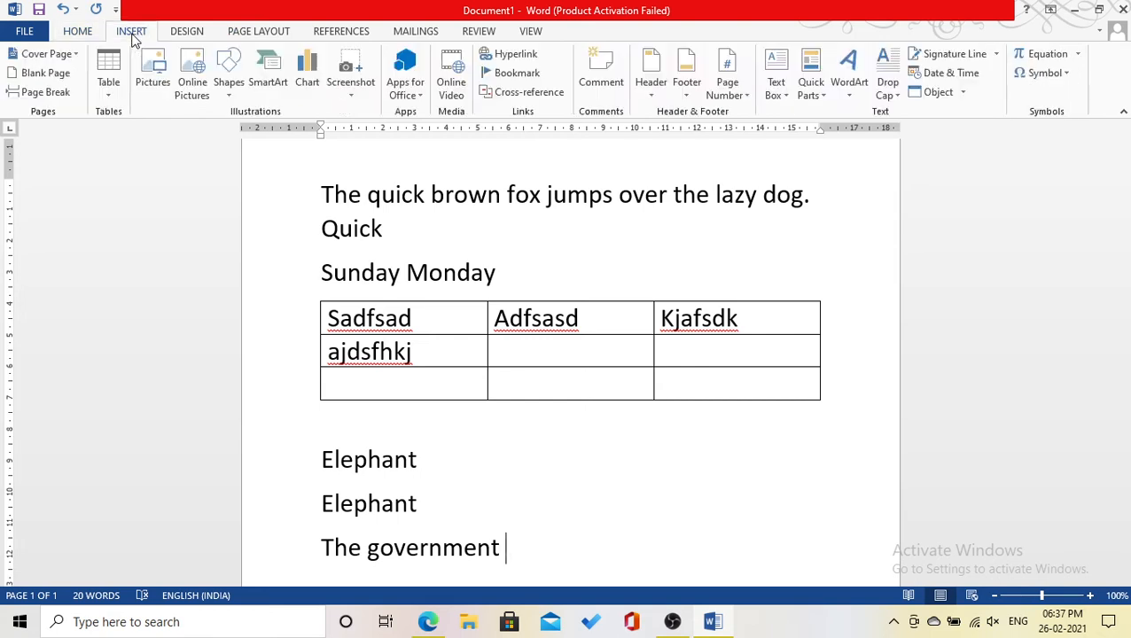
left_click(1059, 75)
left_click(1051, 195)
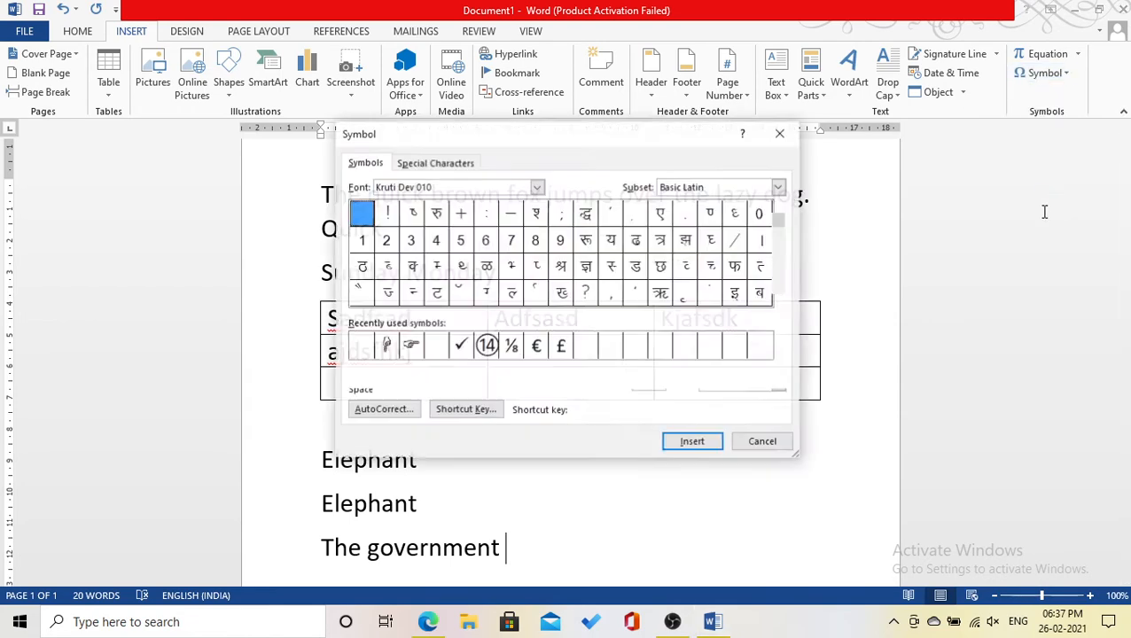
left_click(383, 412)
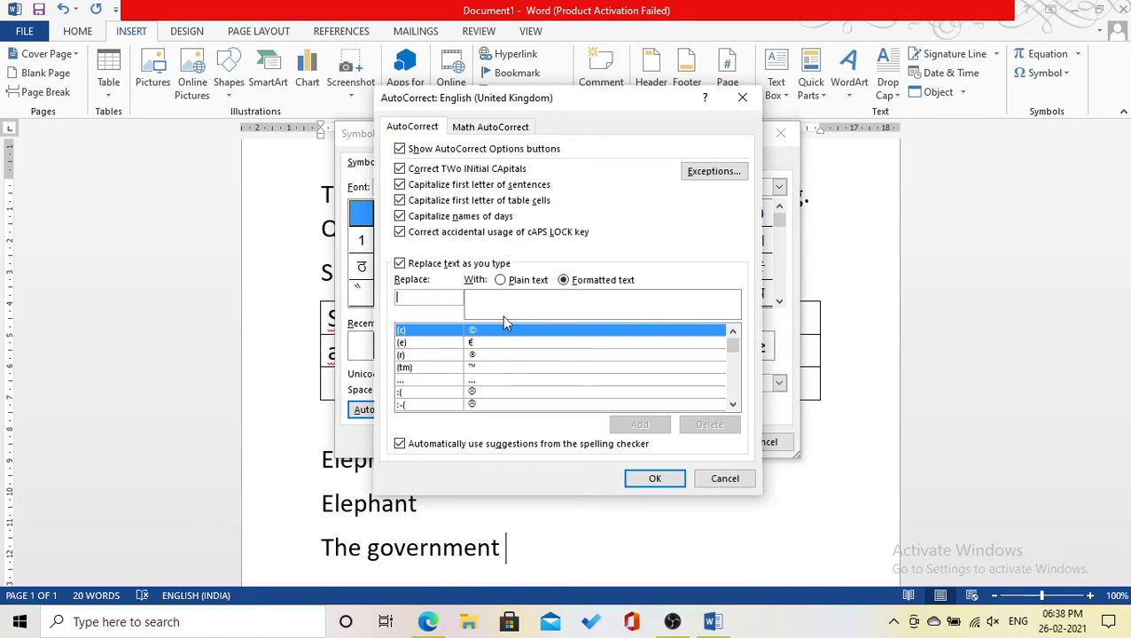
- Turn off 'Capitalize first letter of table cells' and close the Symbol dialog
type("teh")
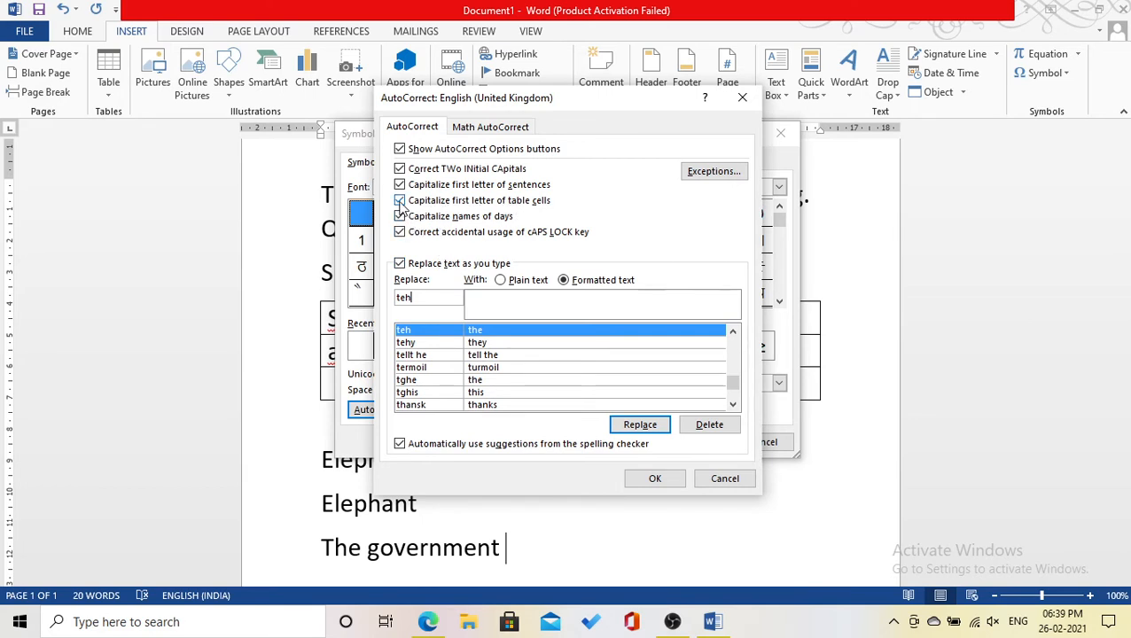
left_click(400, 201)
left_click(654, 479)
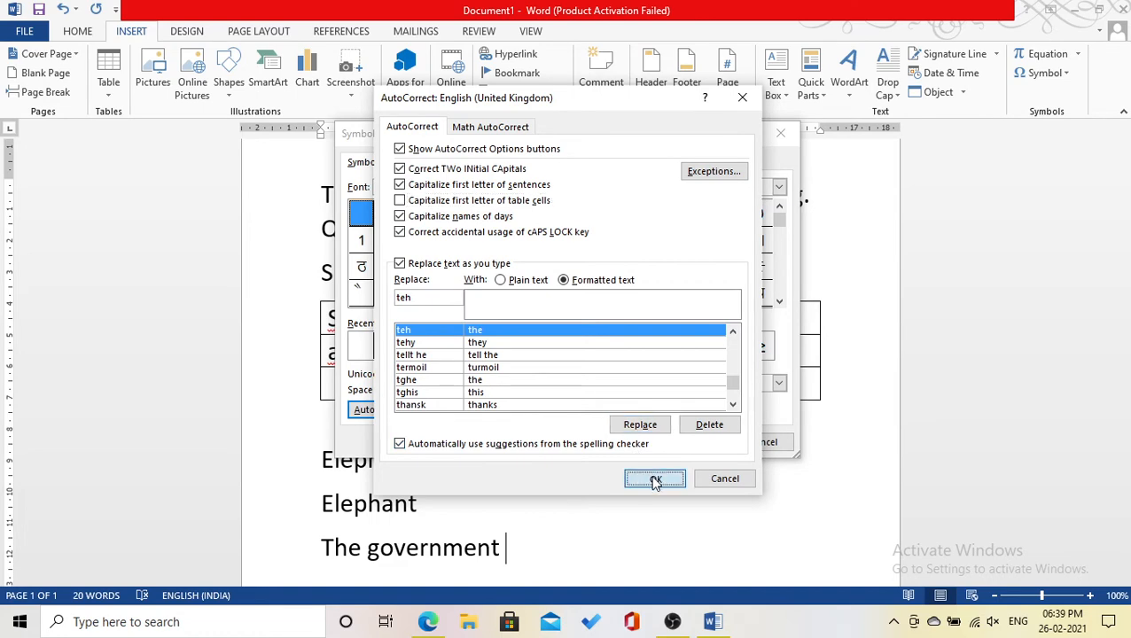
left_click(768, 443)
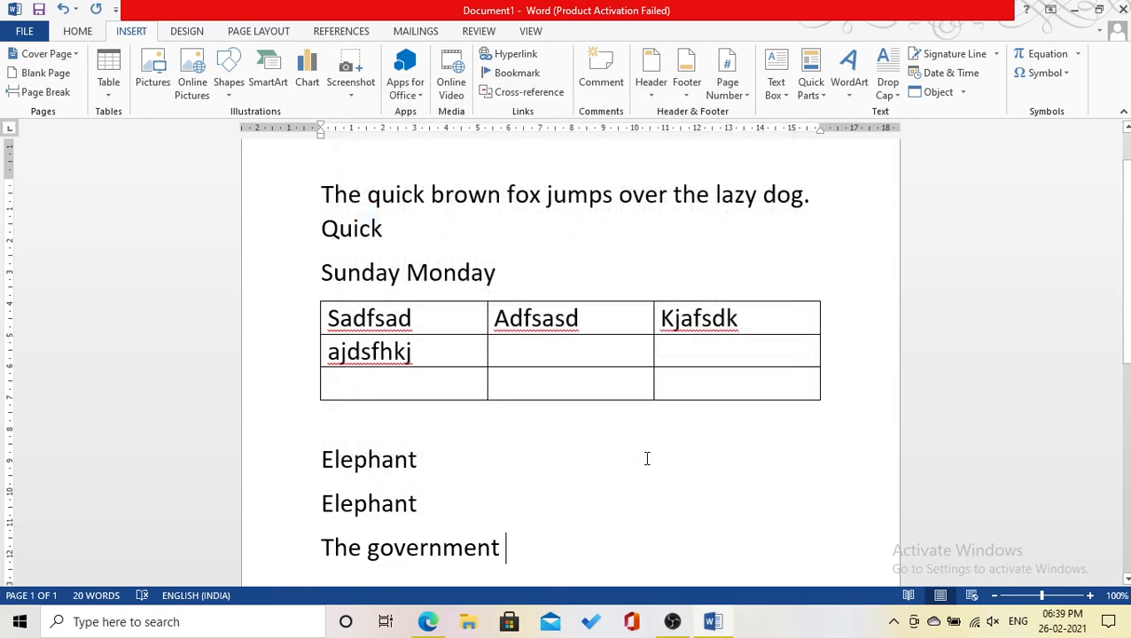
- Type 'ssss' in an empty row-2 cell, then delete all the document's content
left_click(546, 350)
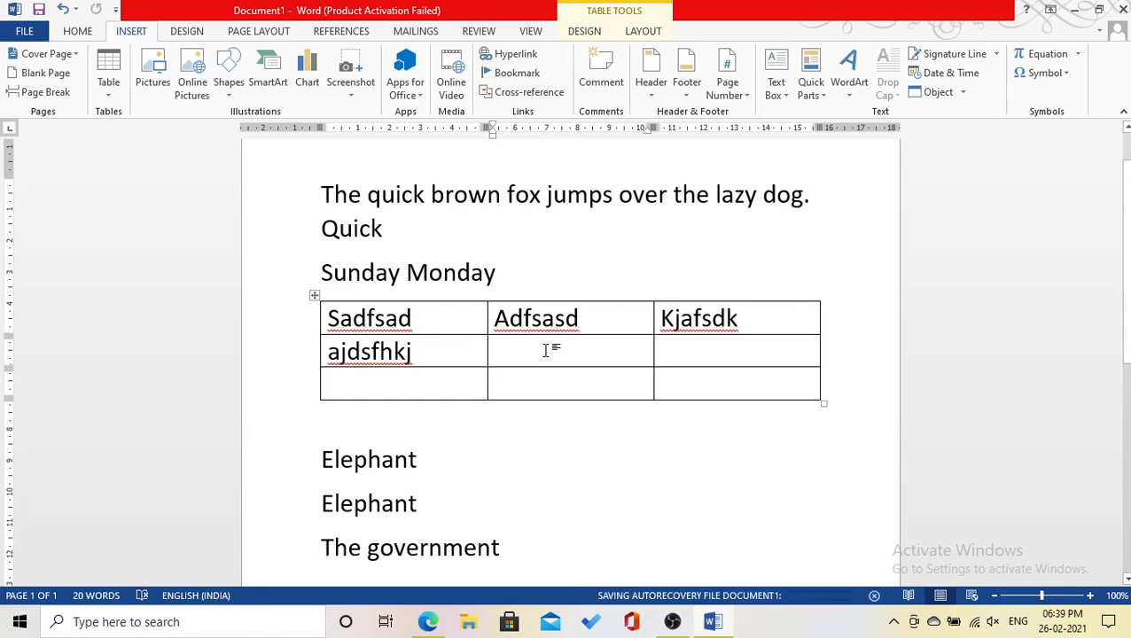
type("ssss")
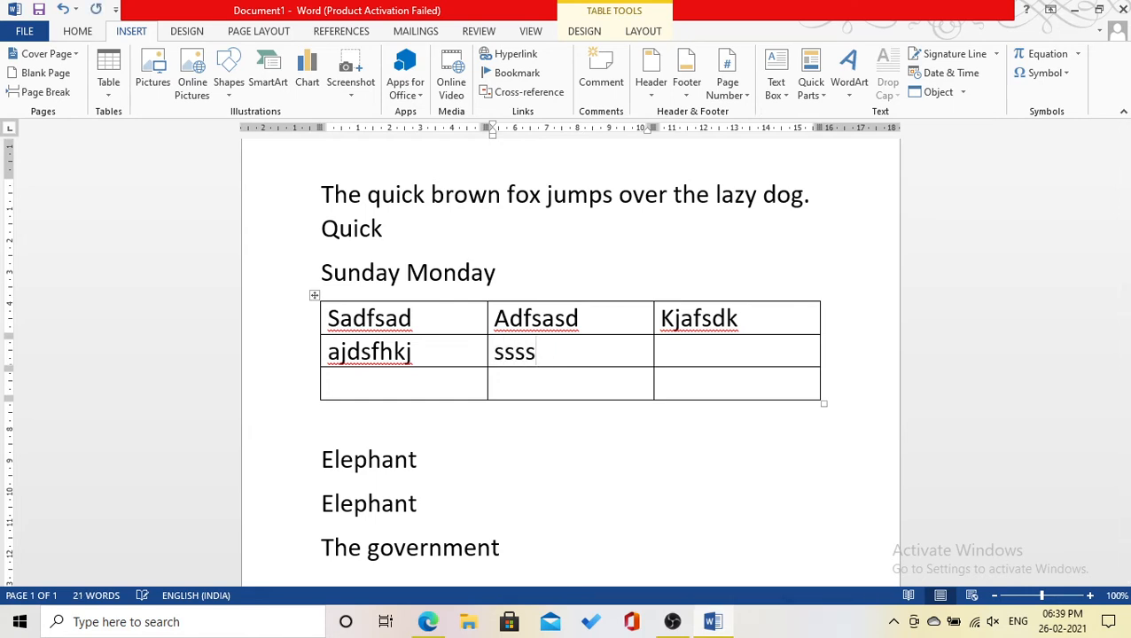
key("Tab")
key("ctrl+a")
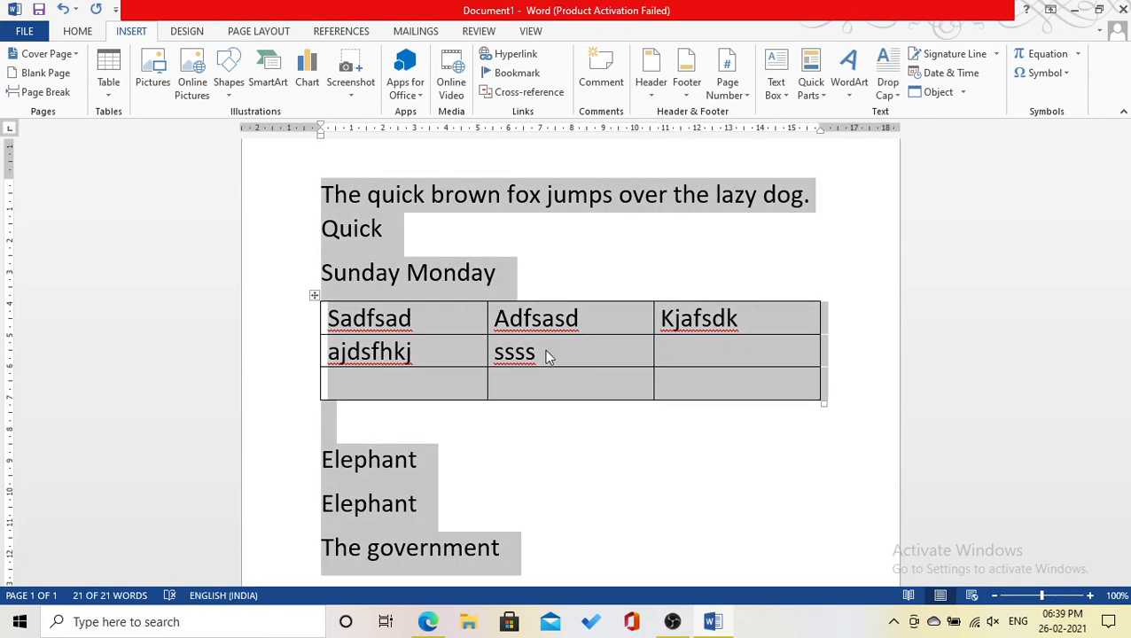
key("Delete")
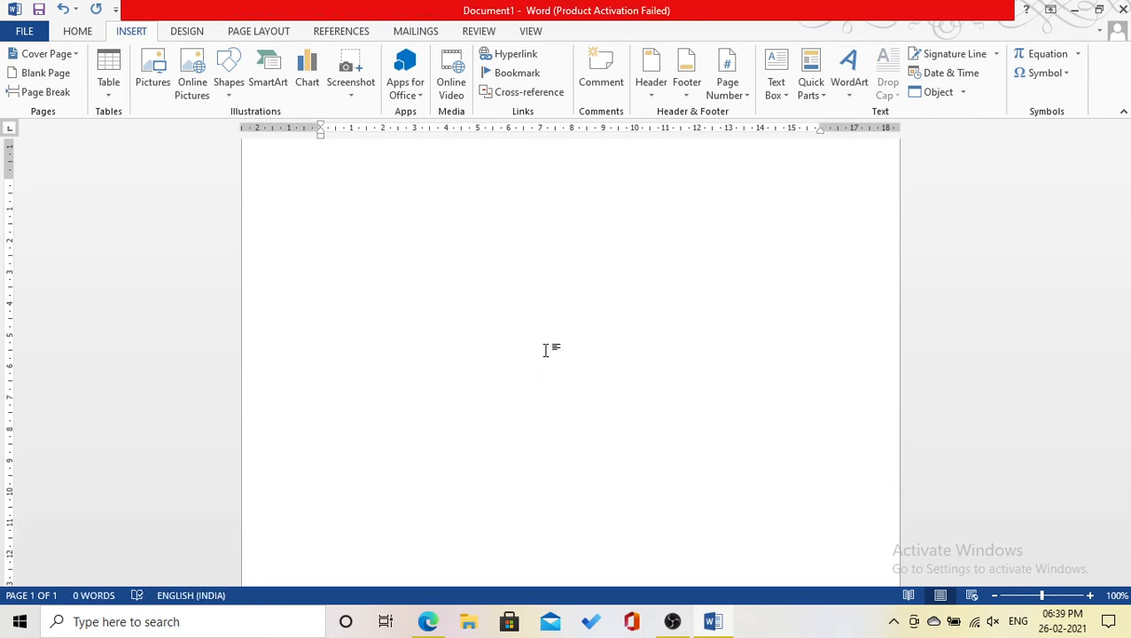
- Type 'sks' on the first line and open AutoCorrect settings from More Symbols
type("sk")
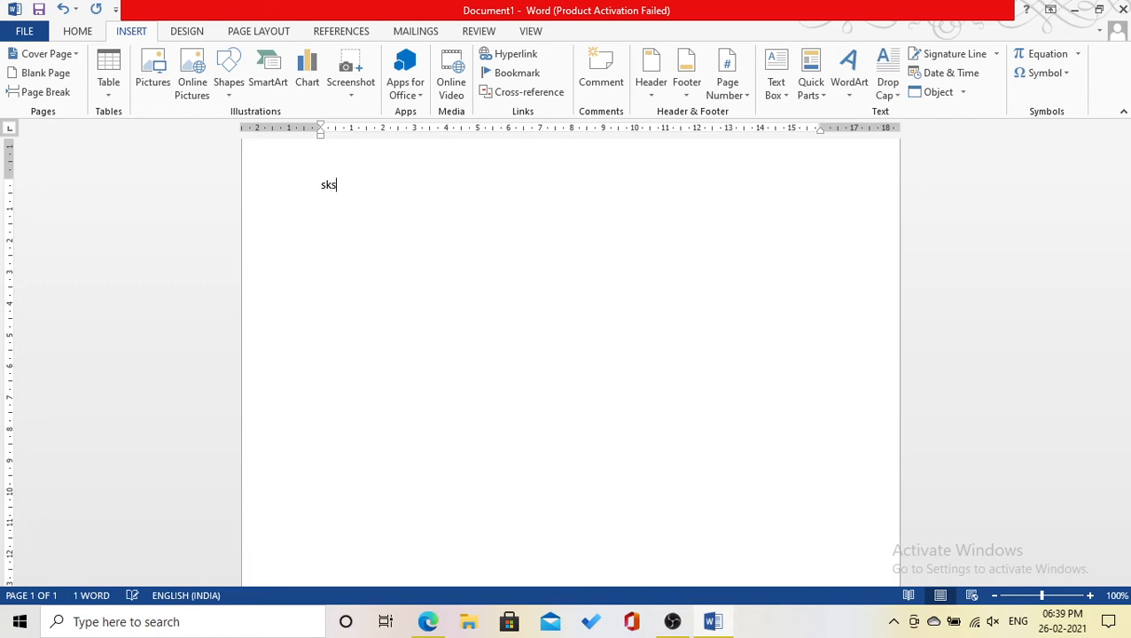
type("s")
key("Return")
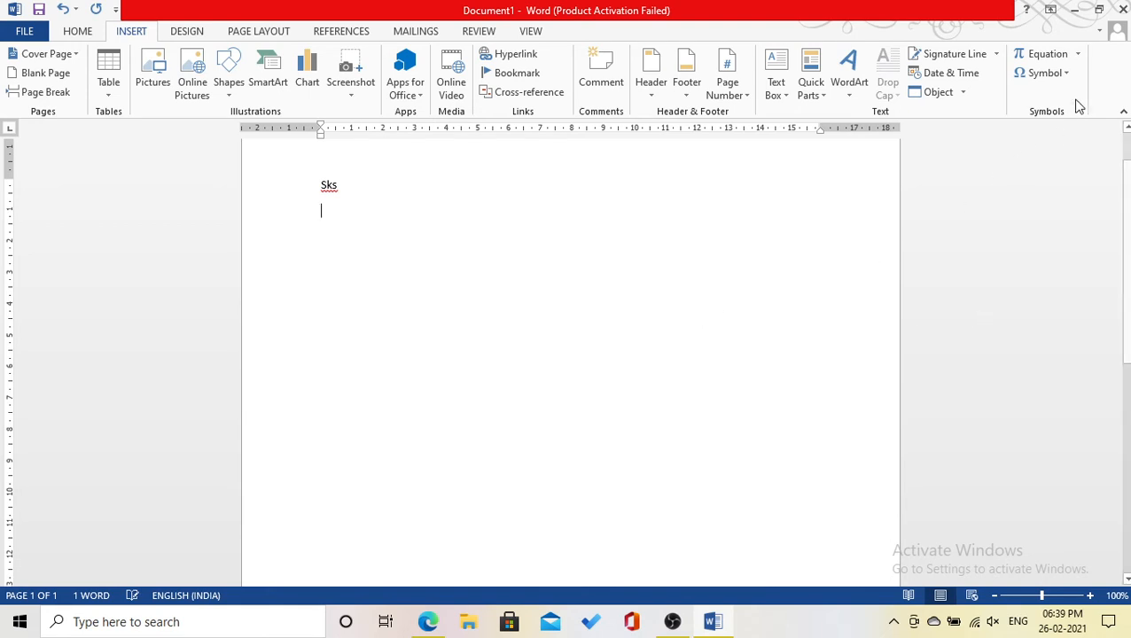
left_click(1066, 75)
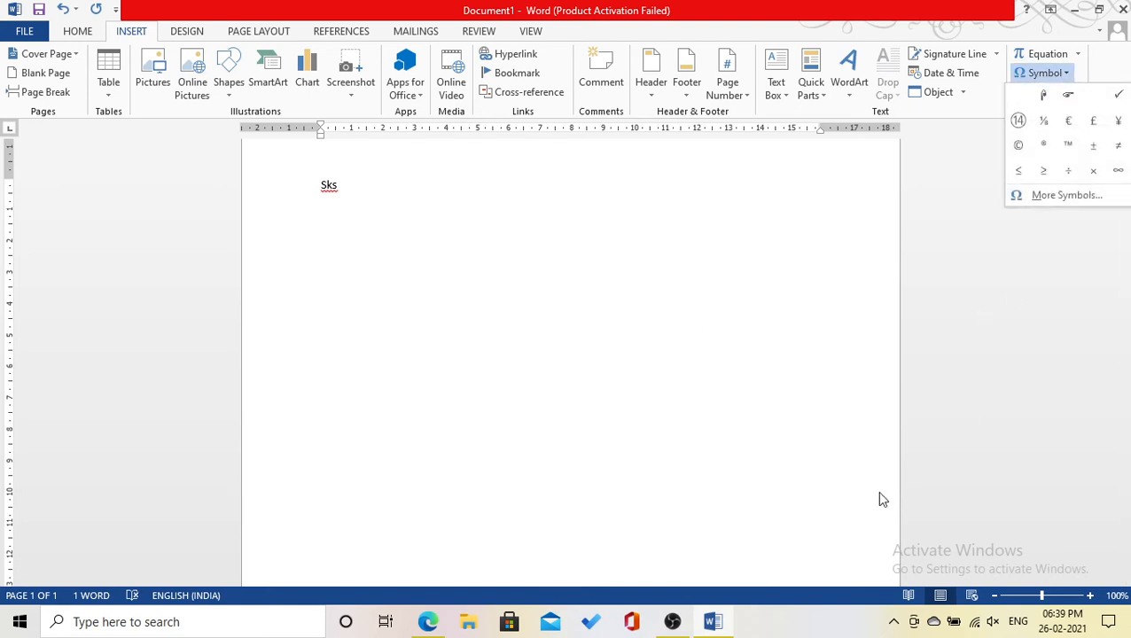
left_click(1046, 195)
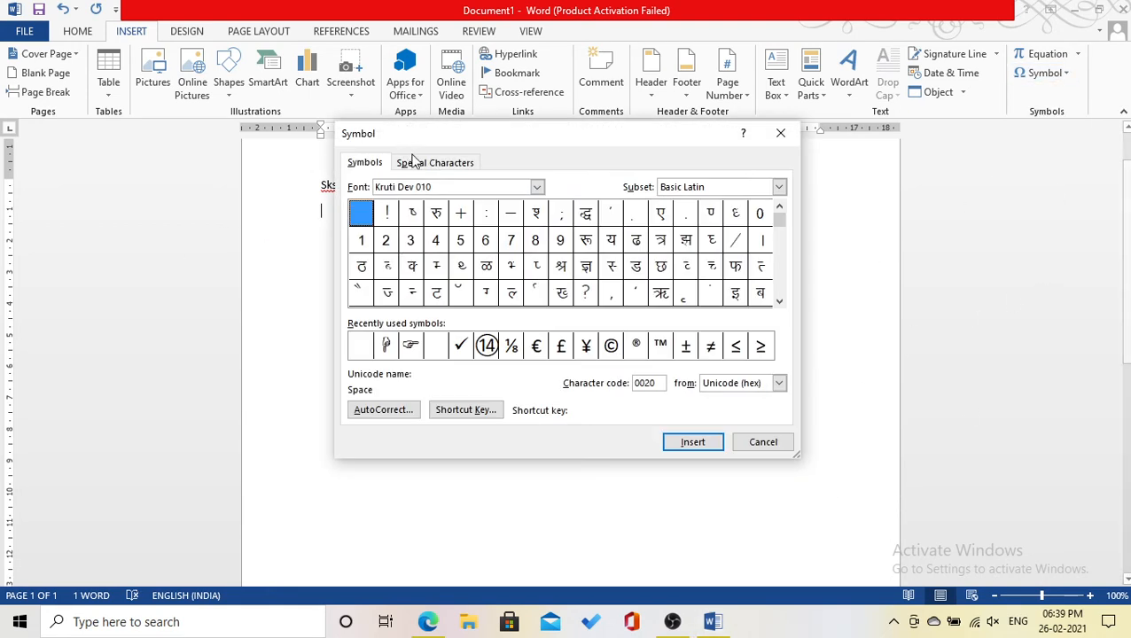
left_click(401, 410)
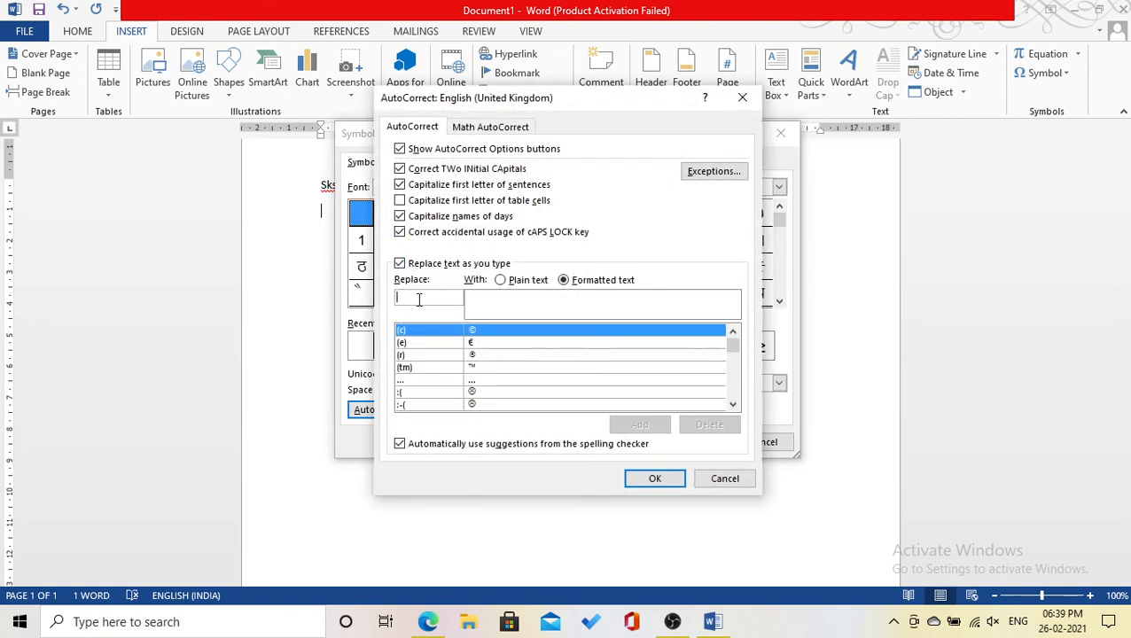
- Add a plain-text AutoCorrect entry replacing 'sks' with a person's full name
left_click(501, 280)
left_click(414, 295)
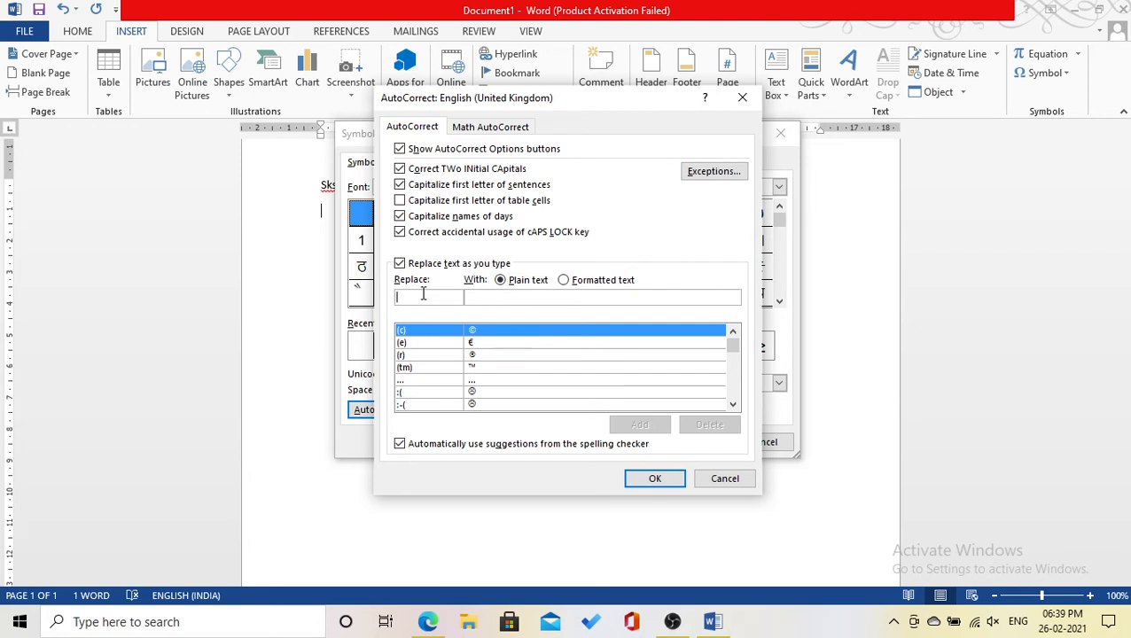
type("sk")
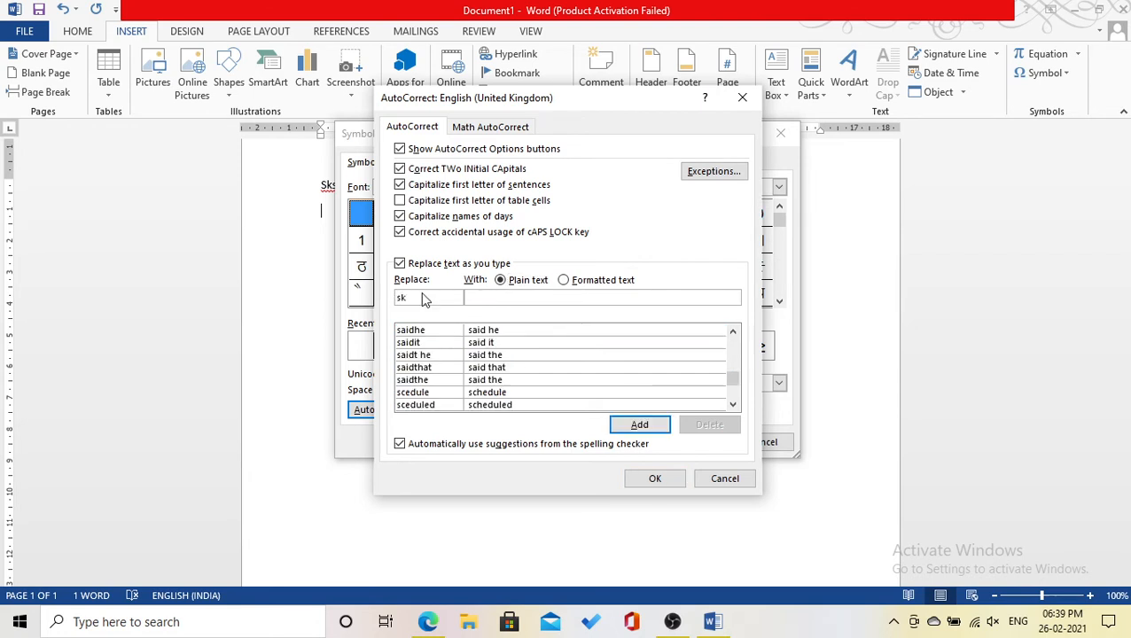
type("s")
type("Sushil ")
type("K")
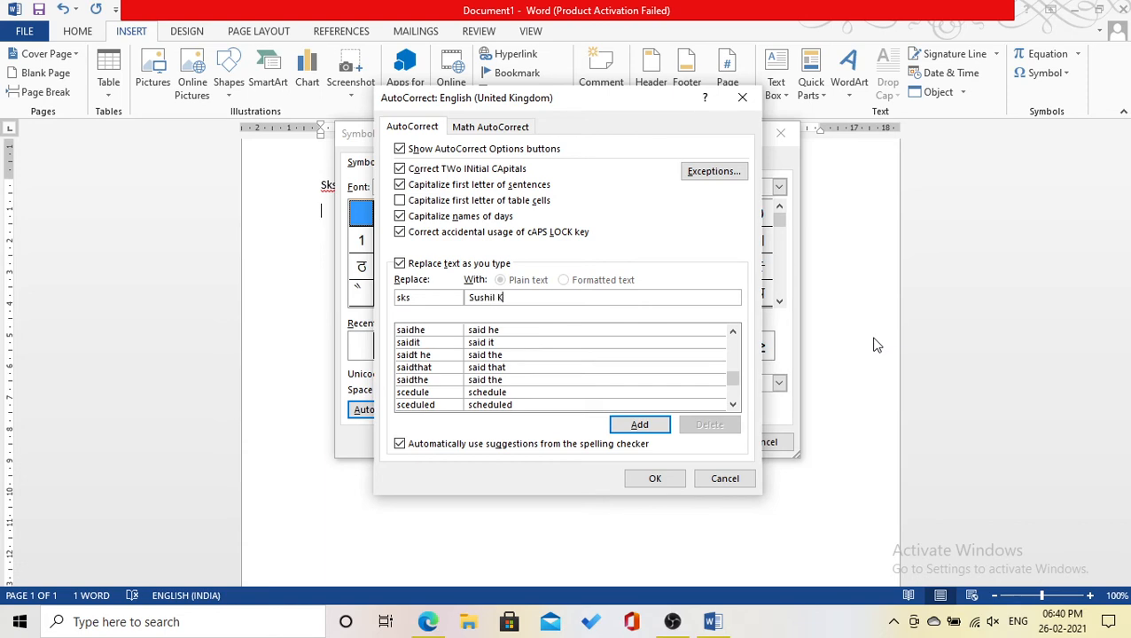
type("umar Sinha")
left_click(631, 425)
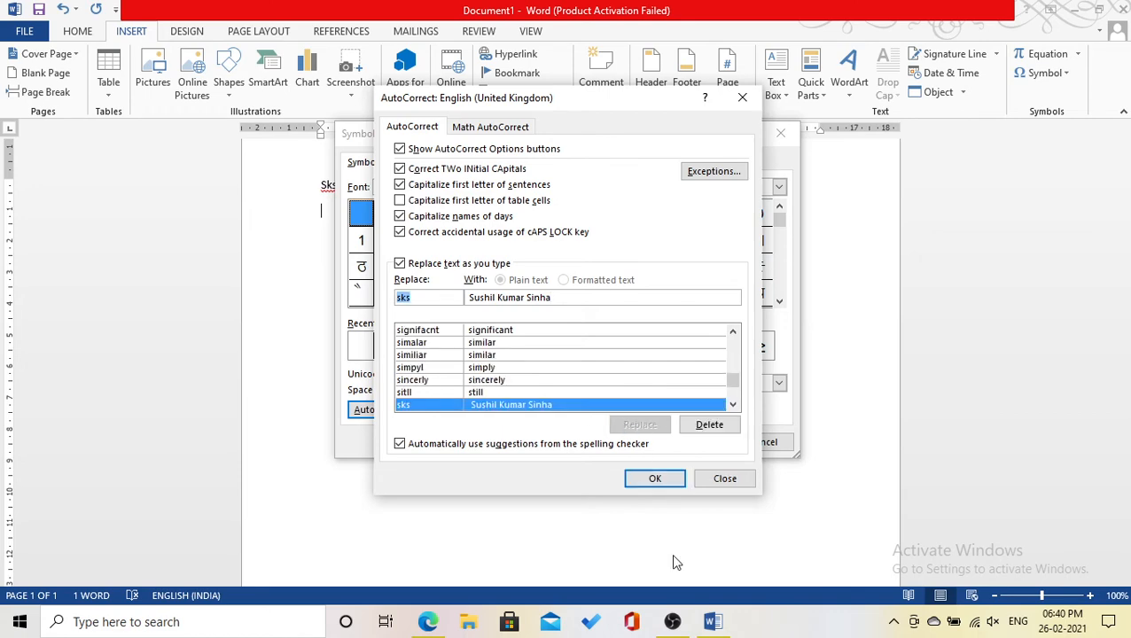
left_click(673, 479)
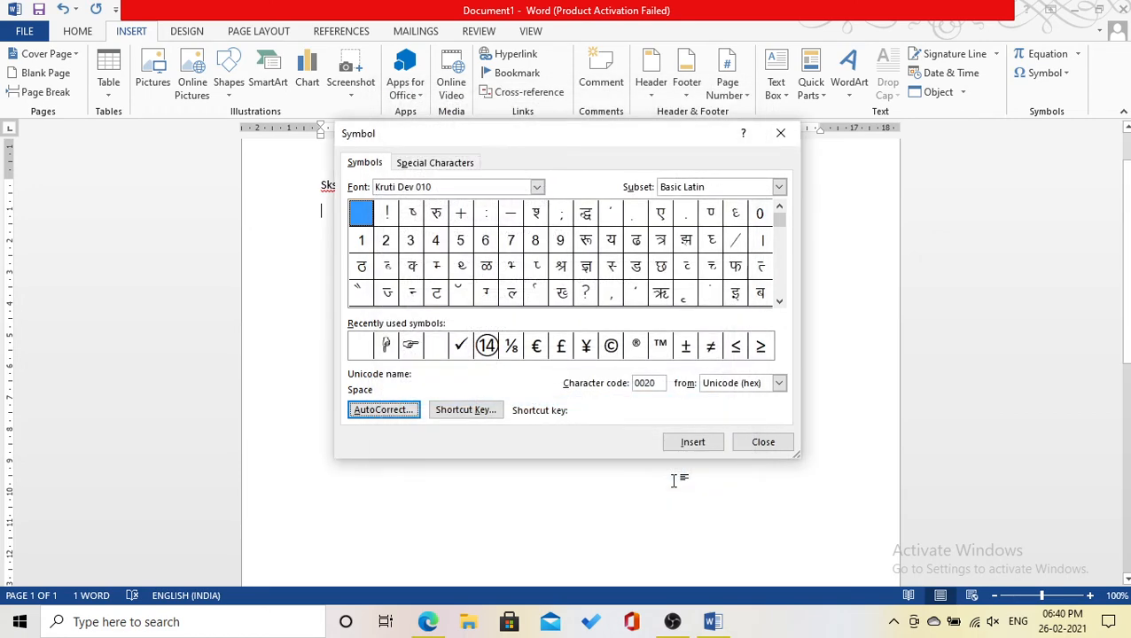
- Close the Symbol dialog, type 'sks' to expand into the full name, and reopen More Symbols
left_click(760, 442)
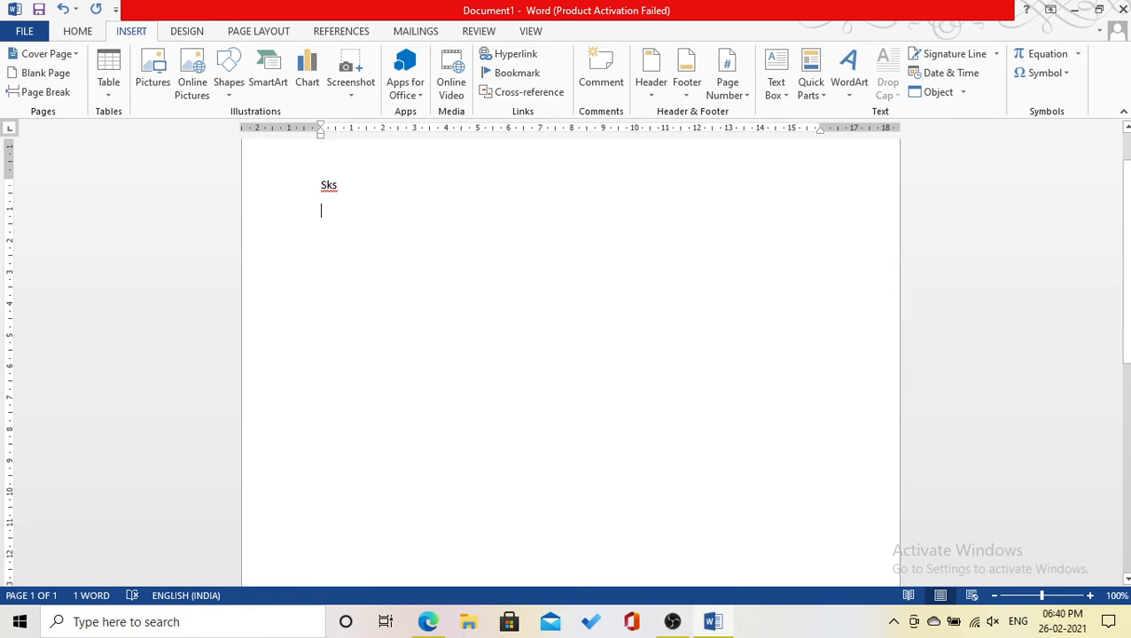
type("sks")
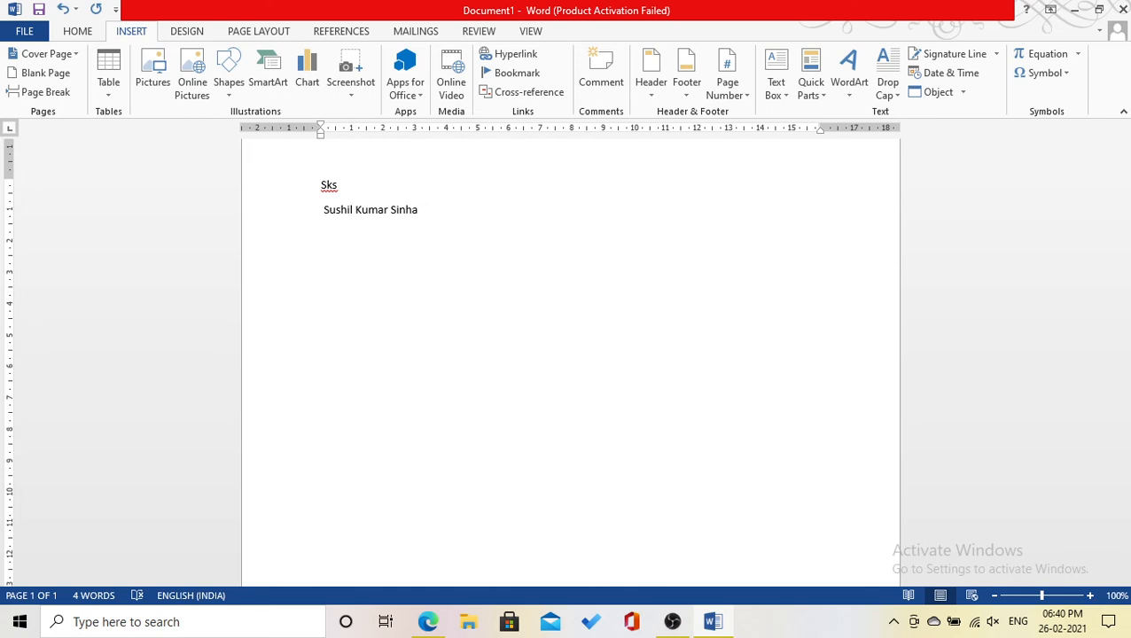
left_click(1044, 75)
left_click(1037, 198)
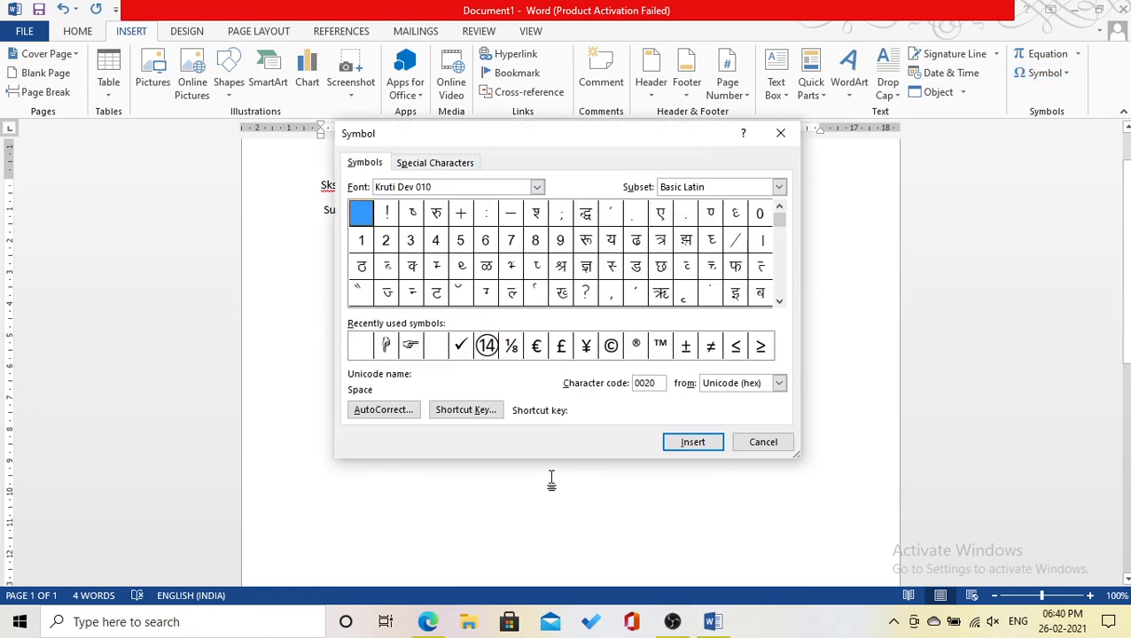
- Delete the 'sks' AutoCorrect entry and close the AutoCorrect and Symbol dialogs
key("Escape")
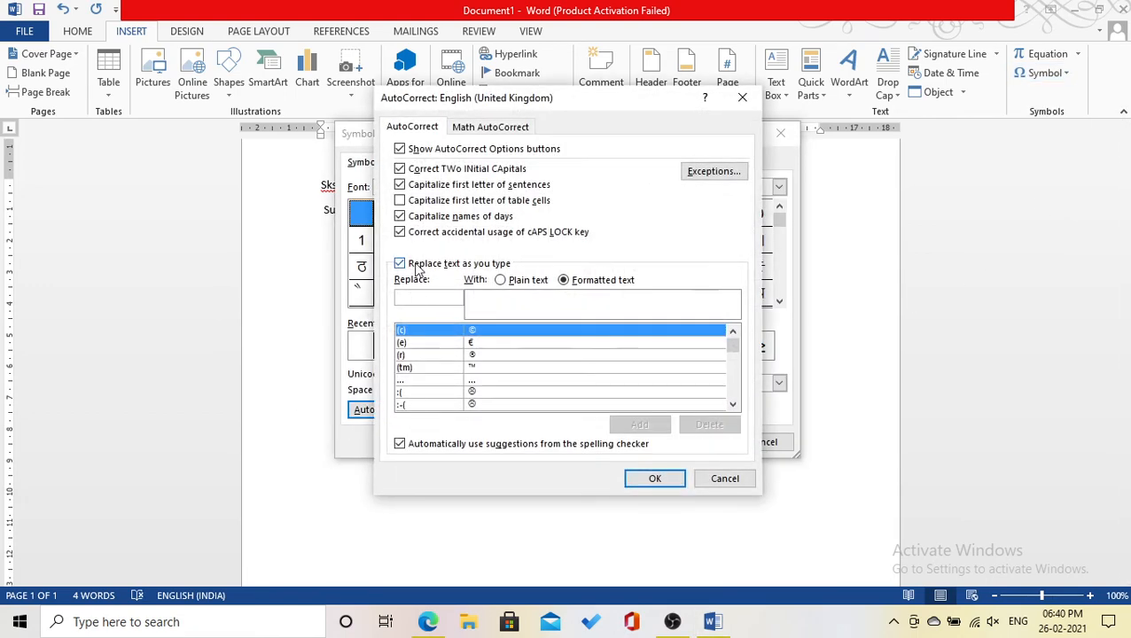
type("sks")
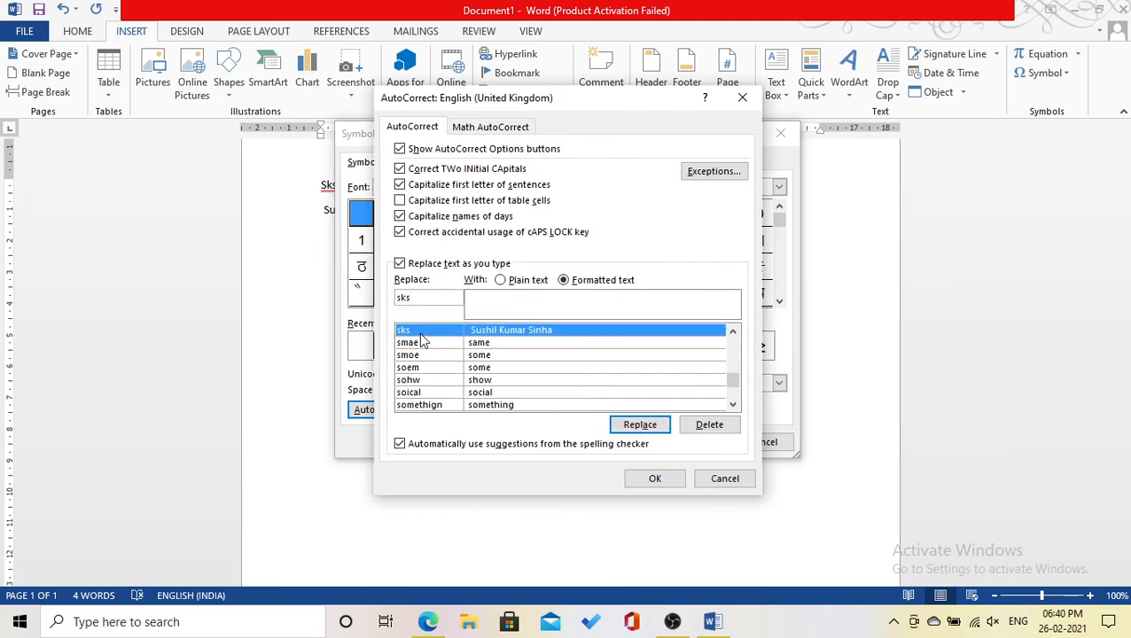
left_click(709, 425)
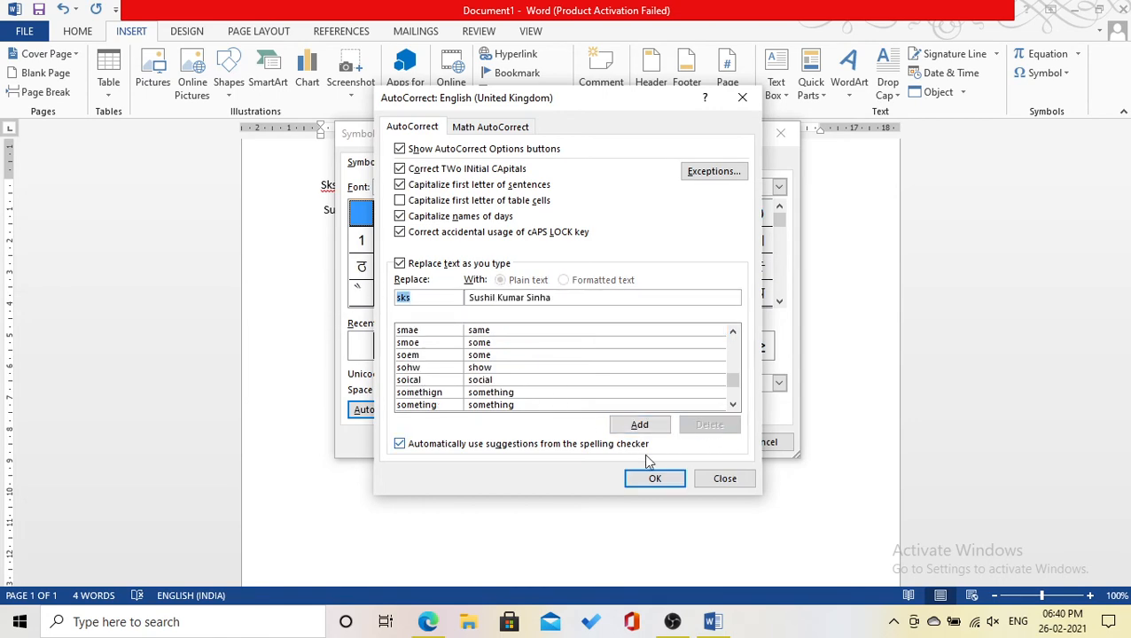
left_click(709, 486)
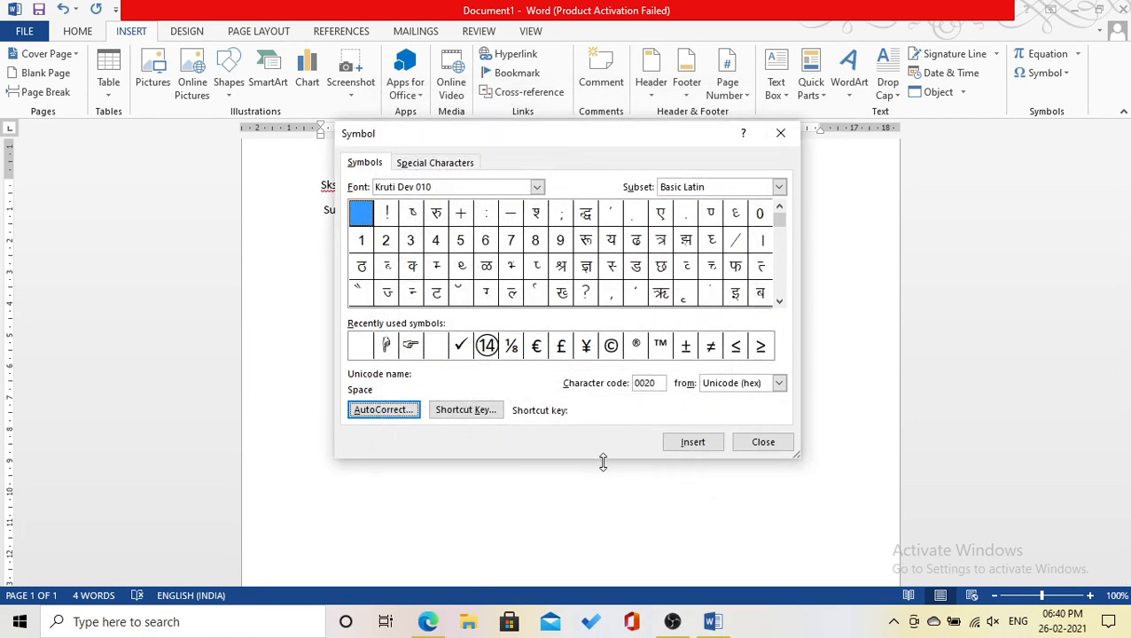
left_click(755, 440)
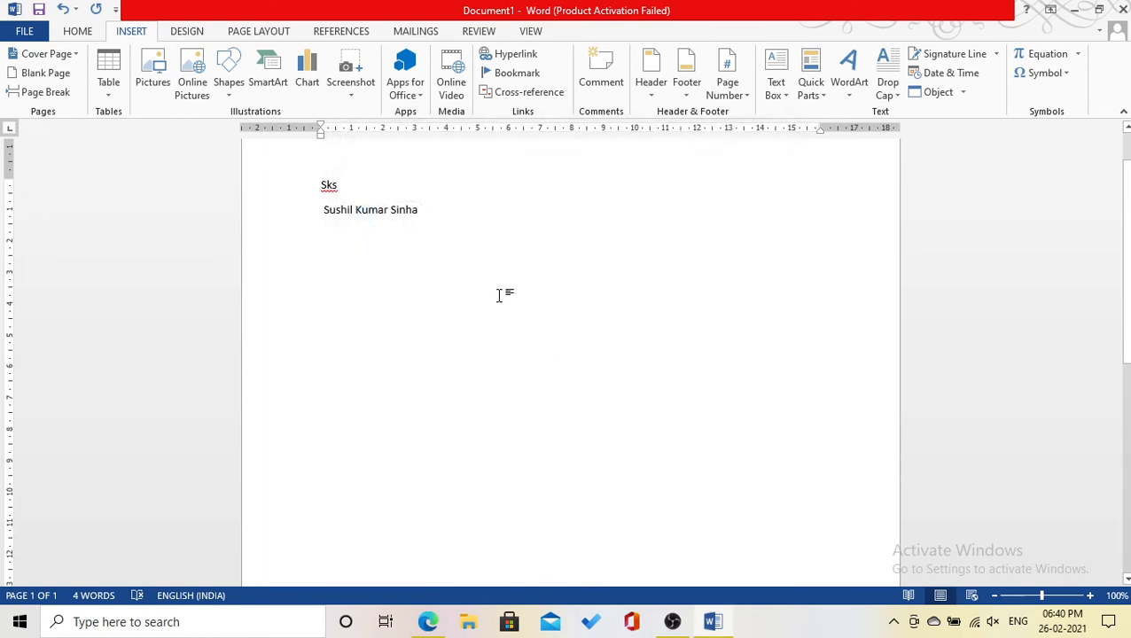
- Test 'Sks' on a new line, then select and delete all text in the document
key("Return")
type("Sks")
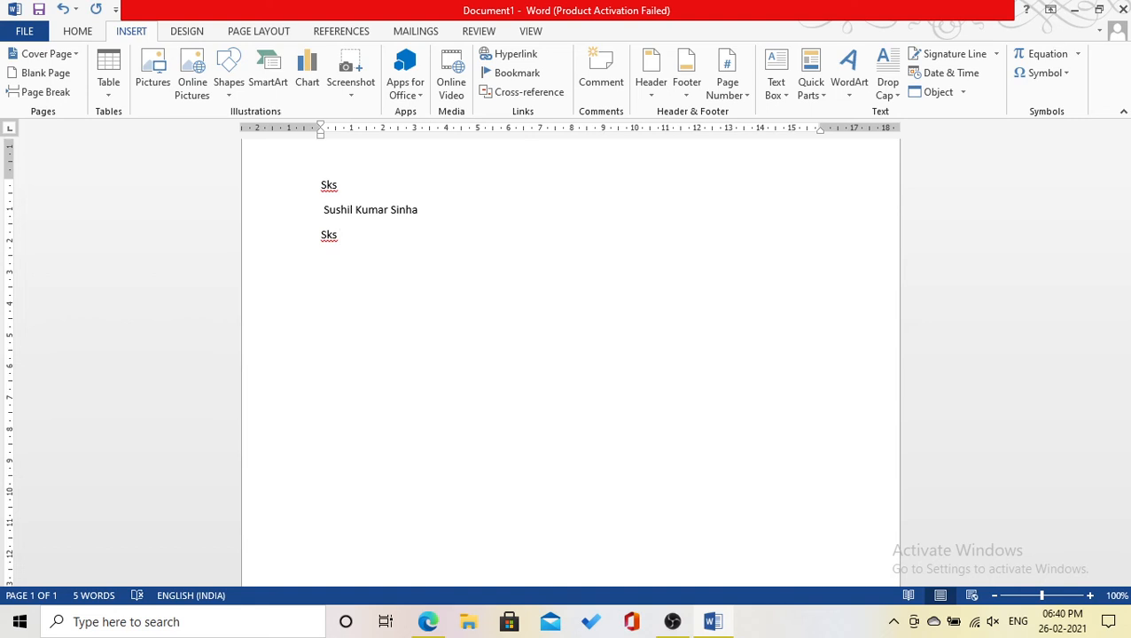
key("ctrl+a")
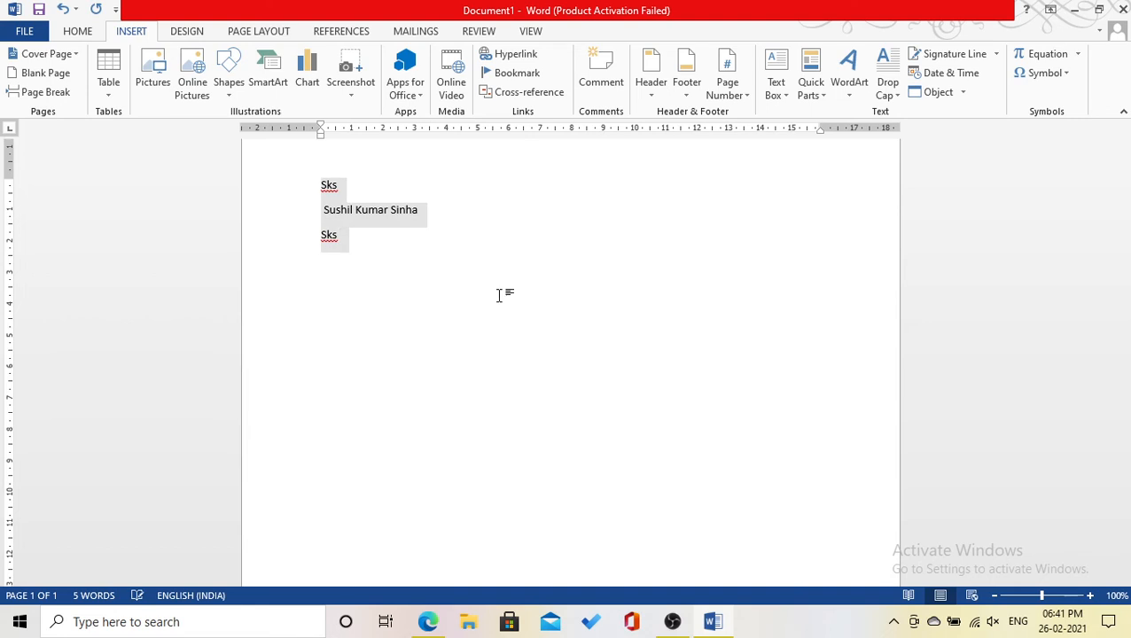
key("Delete")
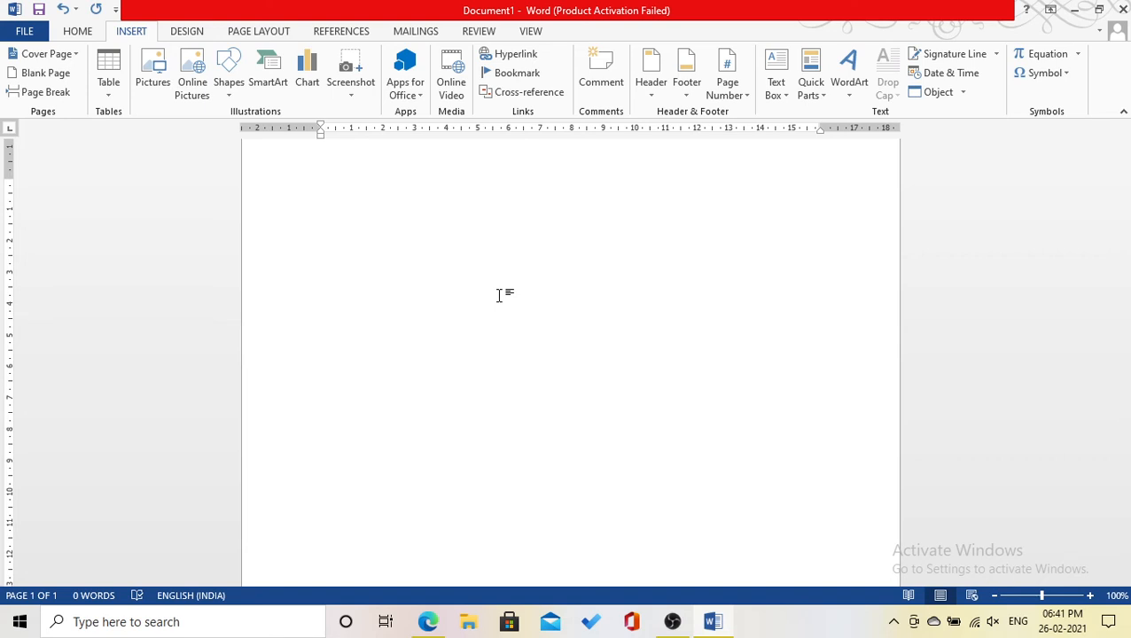
- Type the author's name on the first line and start a new line
type("S")
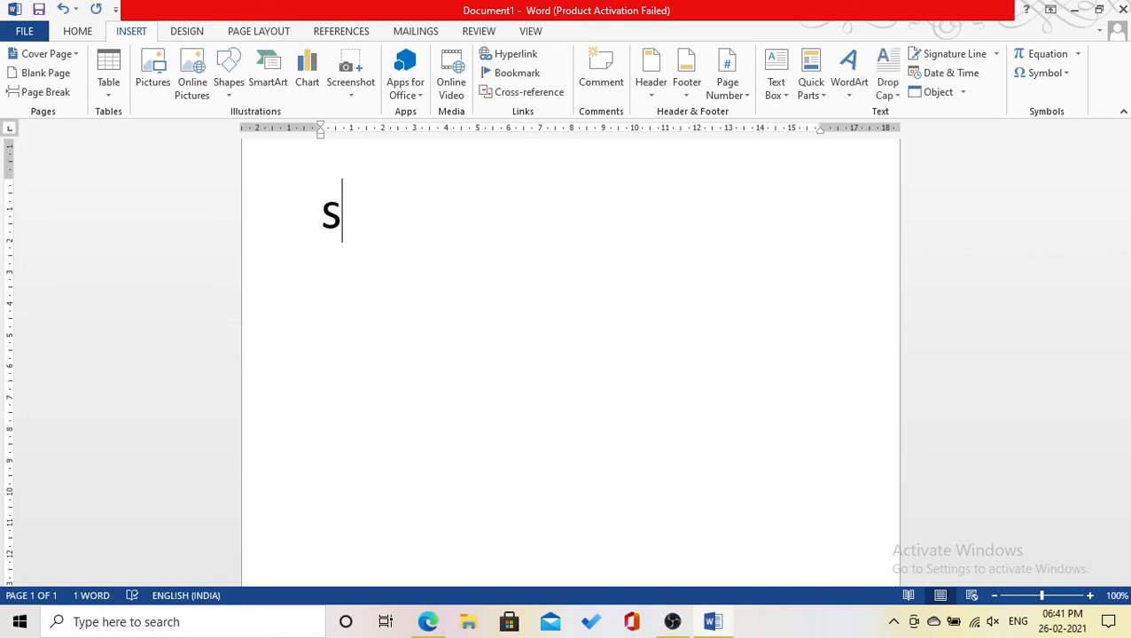
key("BackSpace")
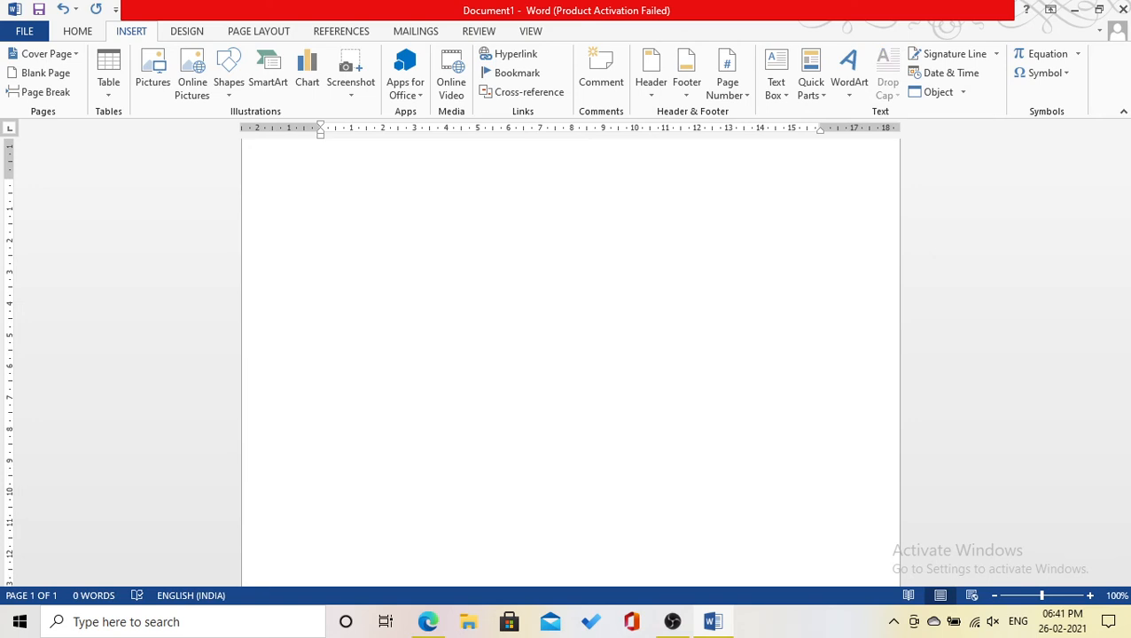
type("S")
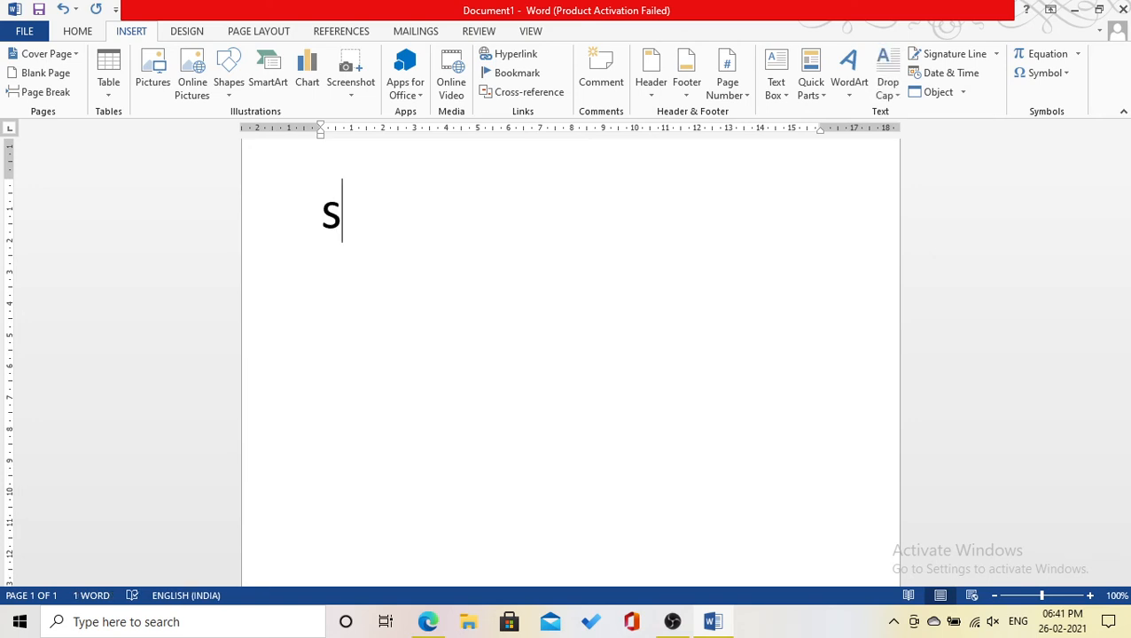
type("ushil")
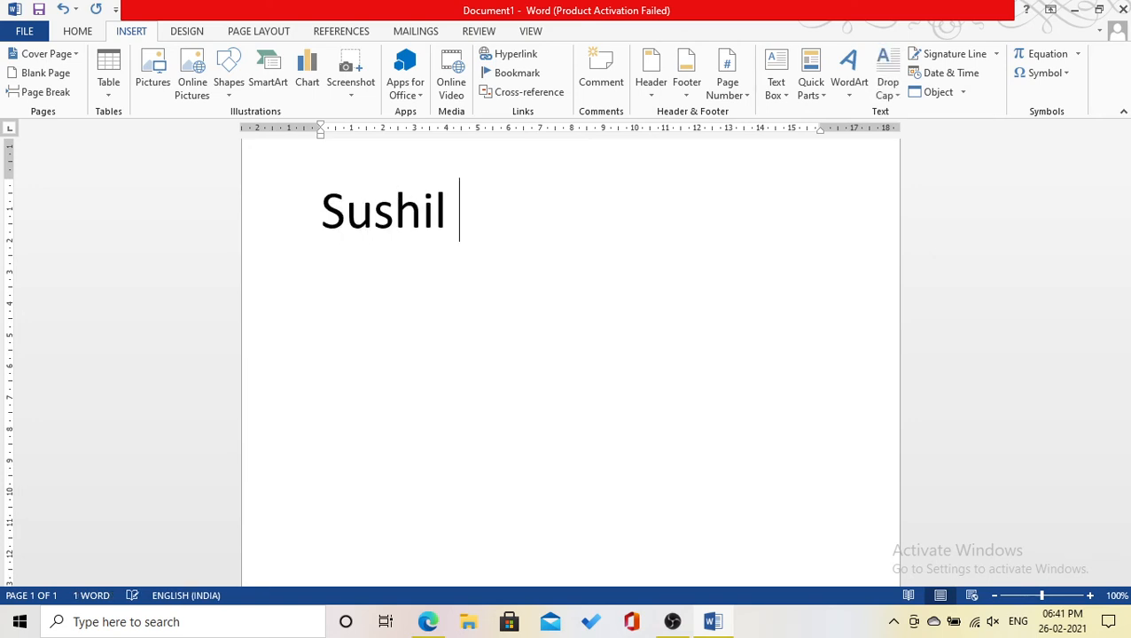
key("Return")
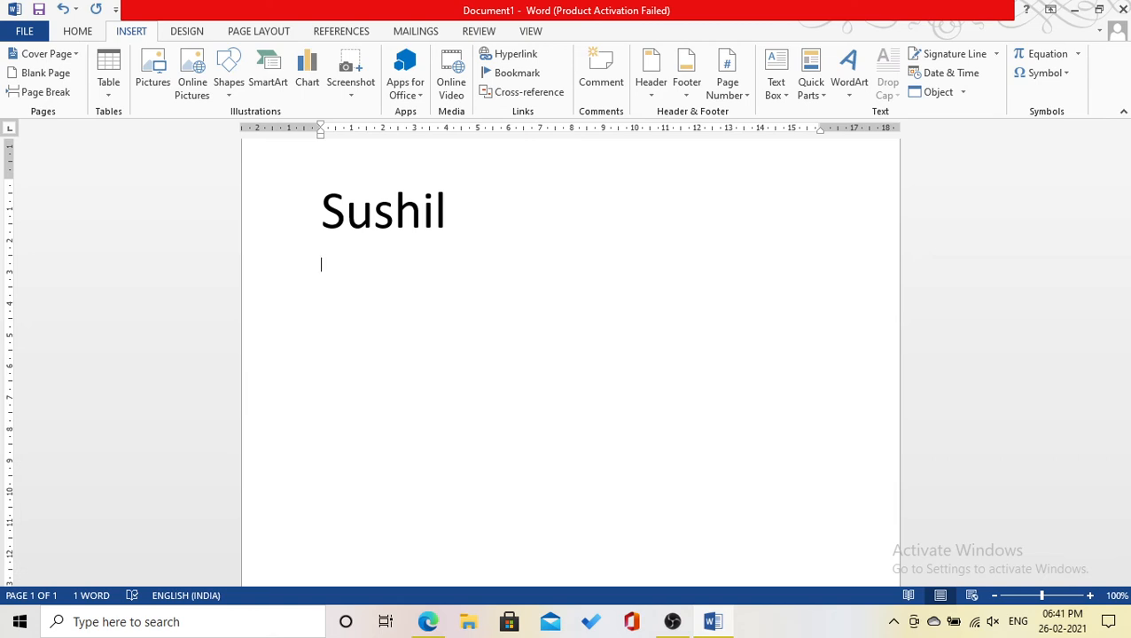
- Type '-->' and '\angle \rightarrow' so they become arrow and angle symbols
type("-->")
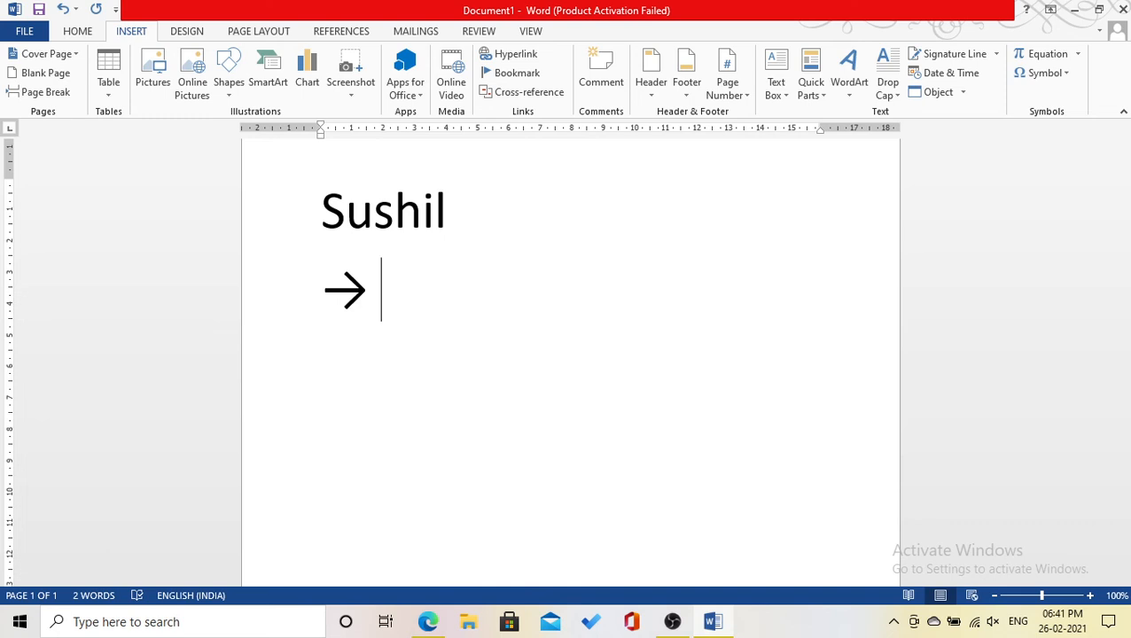
type("\\angle \\")
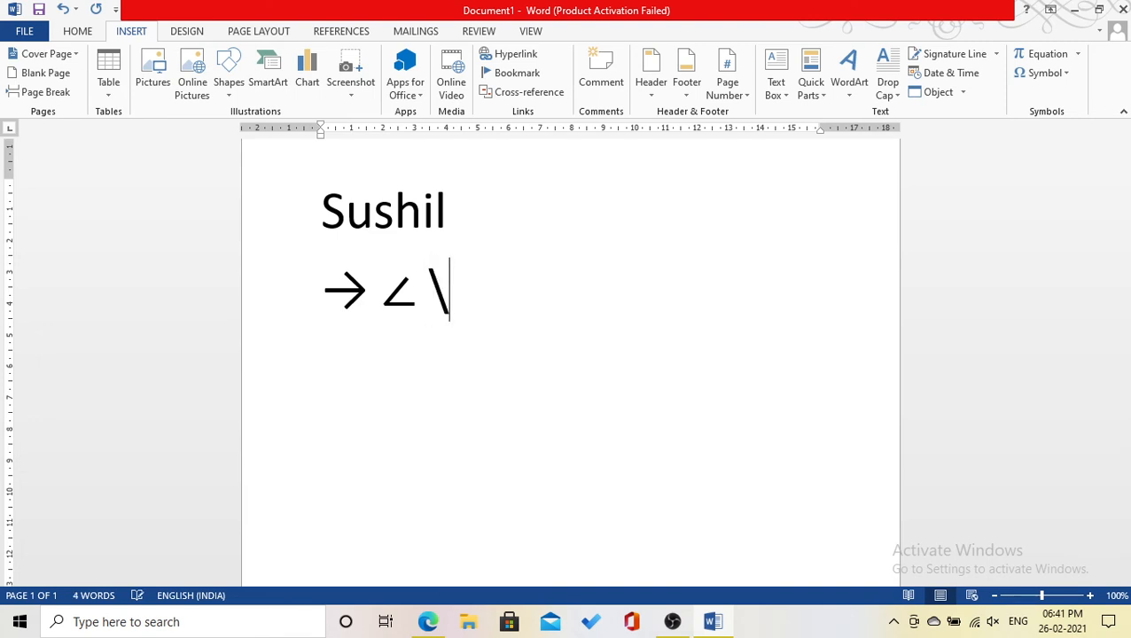
type("rightarrow")
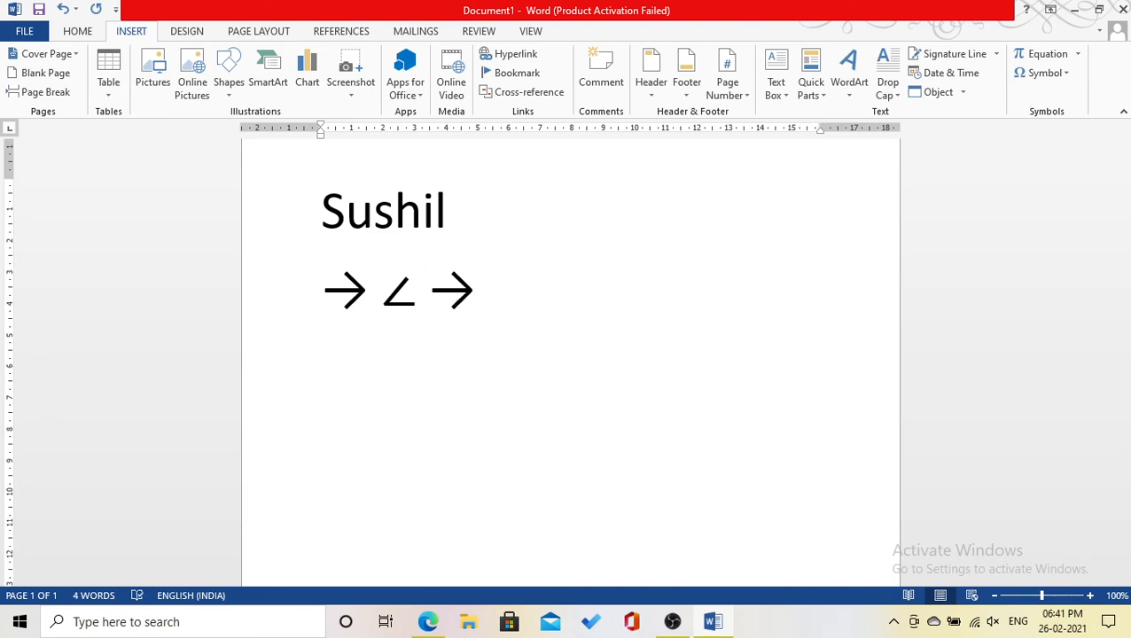
key("Return")
- Add a line 'α β 90⁰' using \alpha, \beta and a superscript 0
type("\\alpha ")
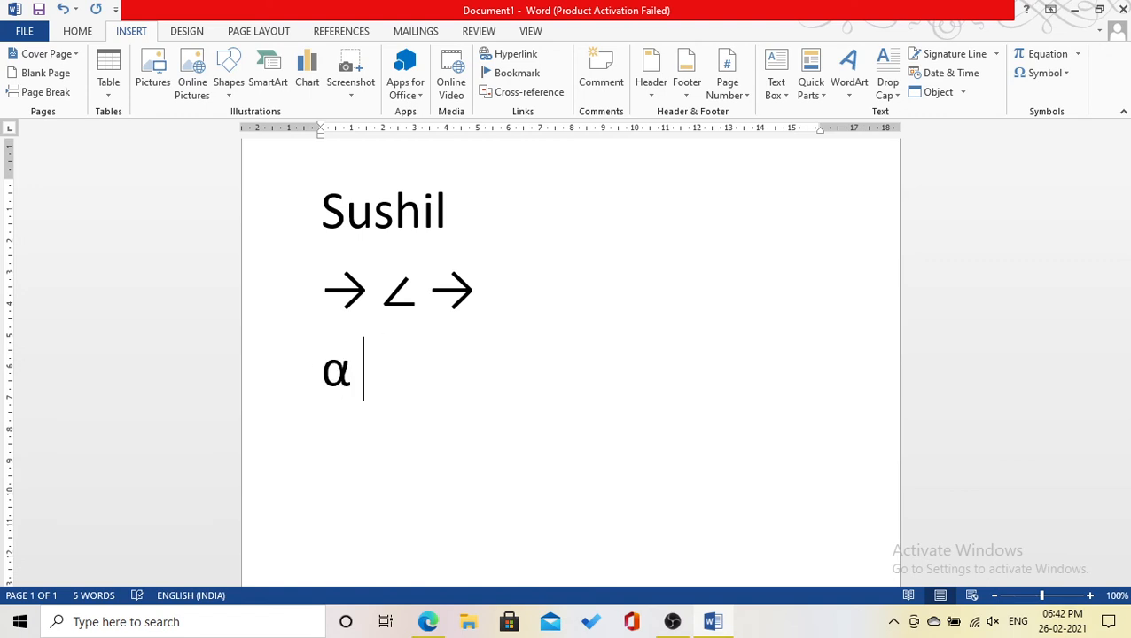
type("\\beta ")
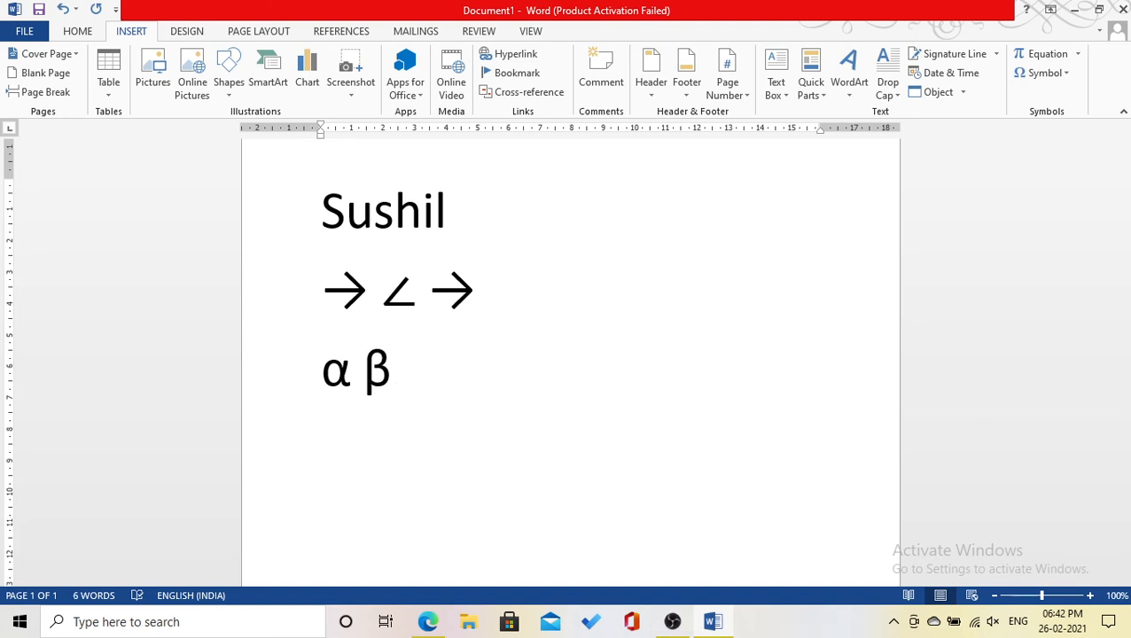
type("90")
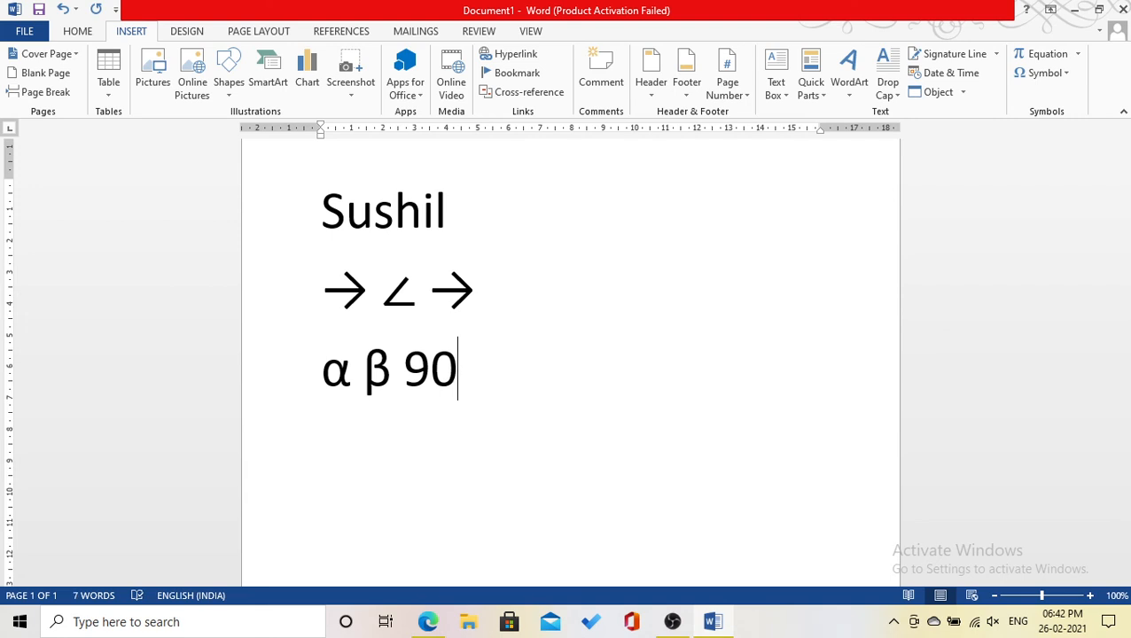
key("ctrl+shift+equal")
type("0")
key("Return")
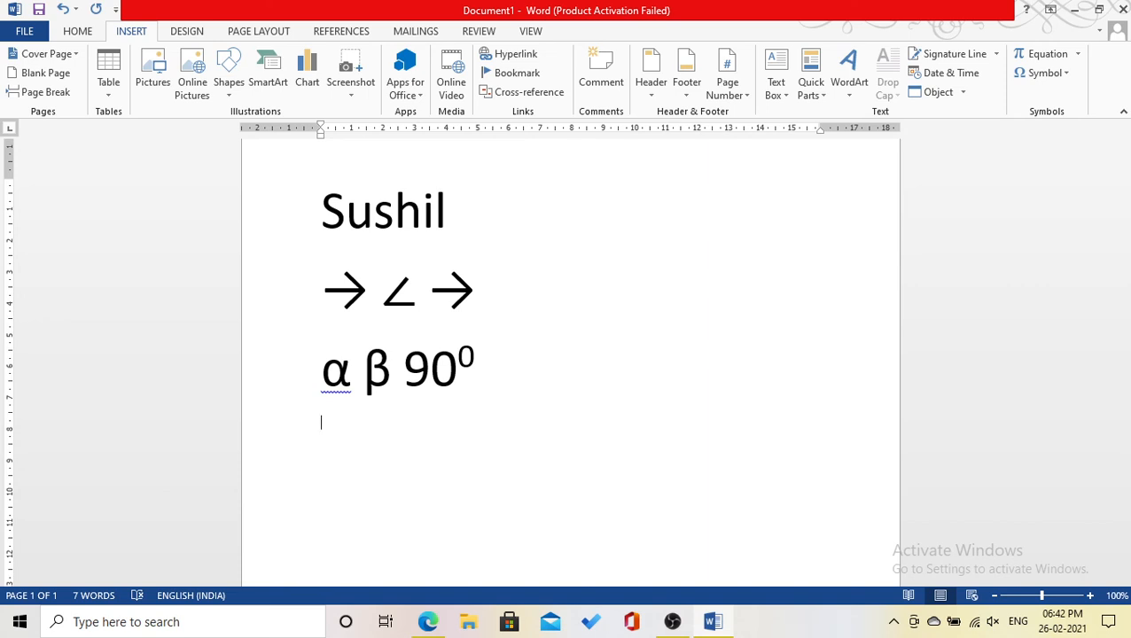
- Add another '-->' arrow line and remove the stray 'Mo' text
type("-")
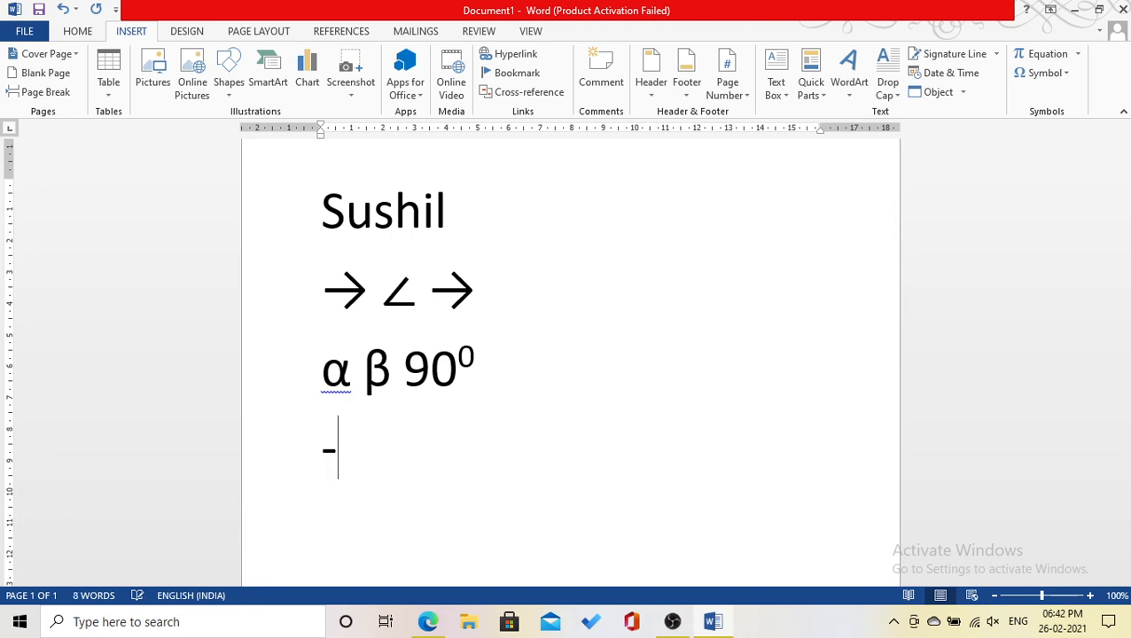
type("->")
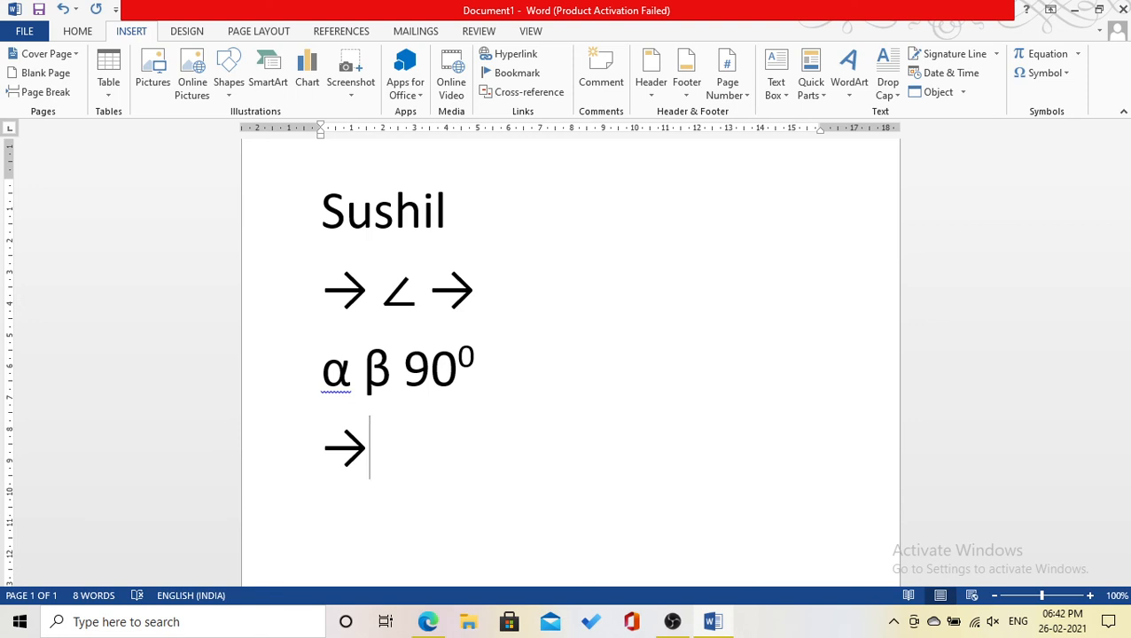
key("Return")
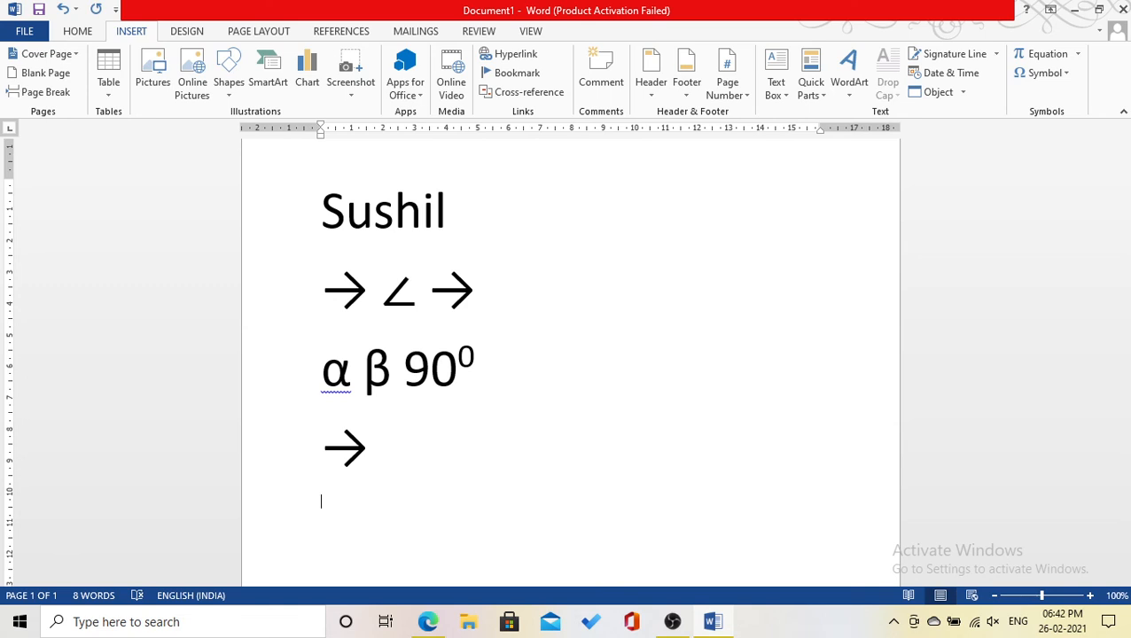
type("Mo")
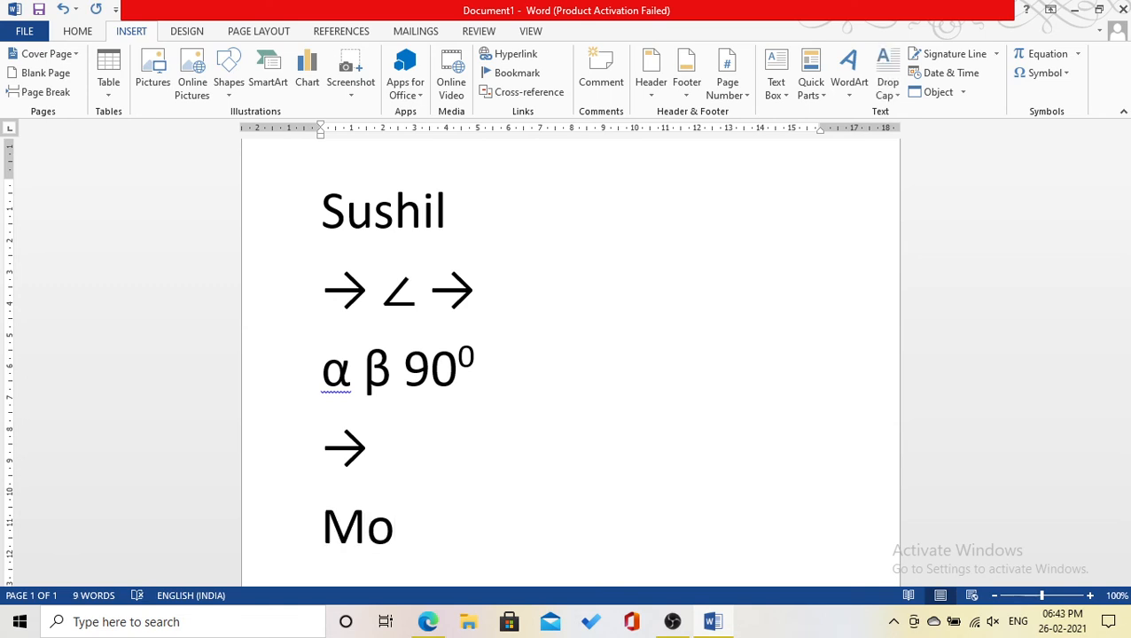
key("BackSpace")
key("BackSpace")
key("BackSpace")
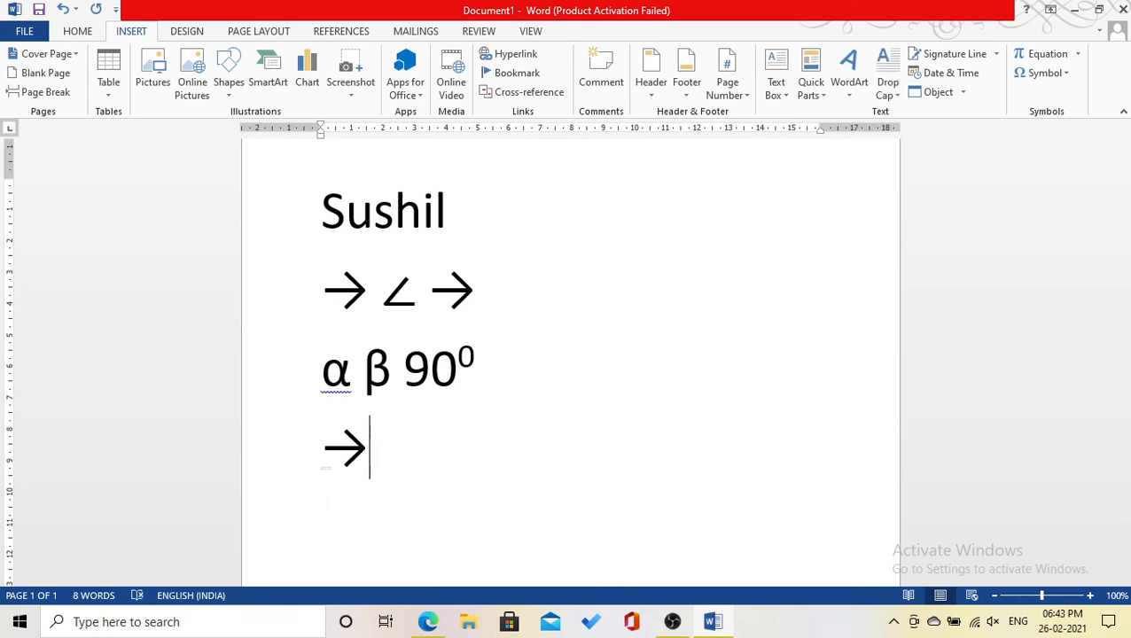
key("Return")
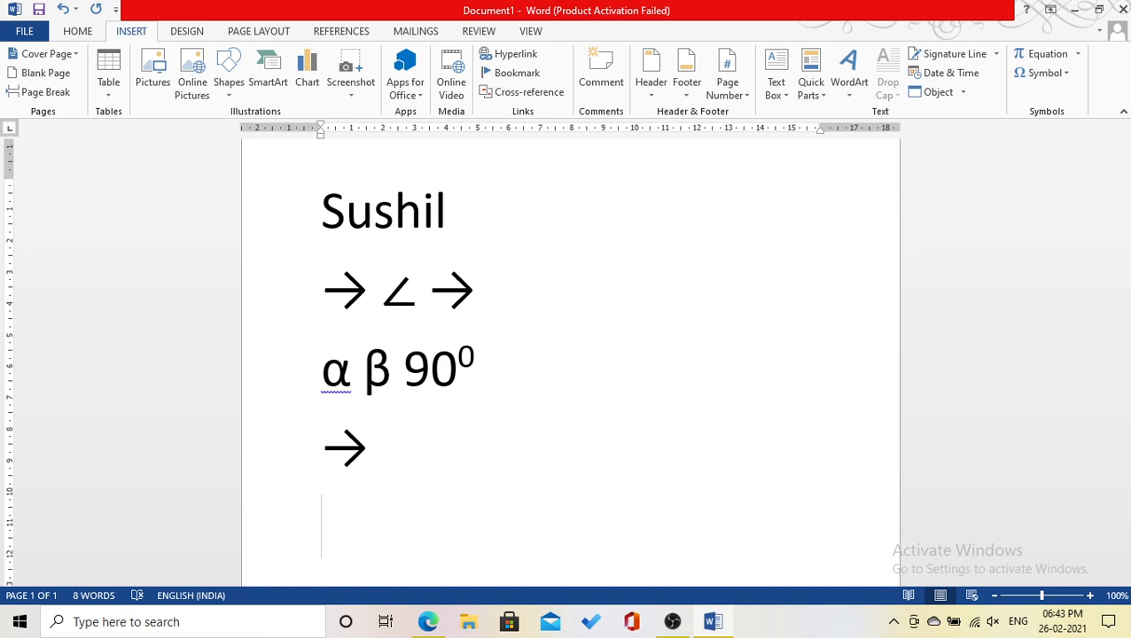
- Type 'Input - Output' so the hyphen becomes an en dash, then select all text
type("I")
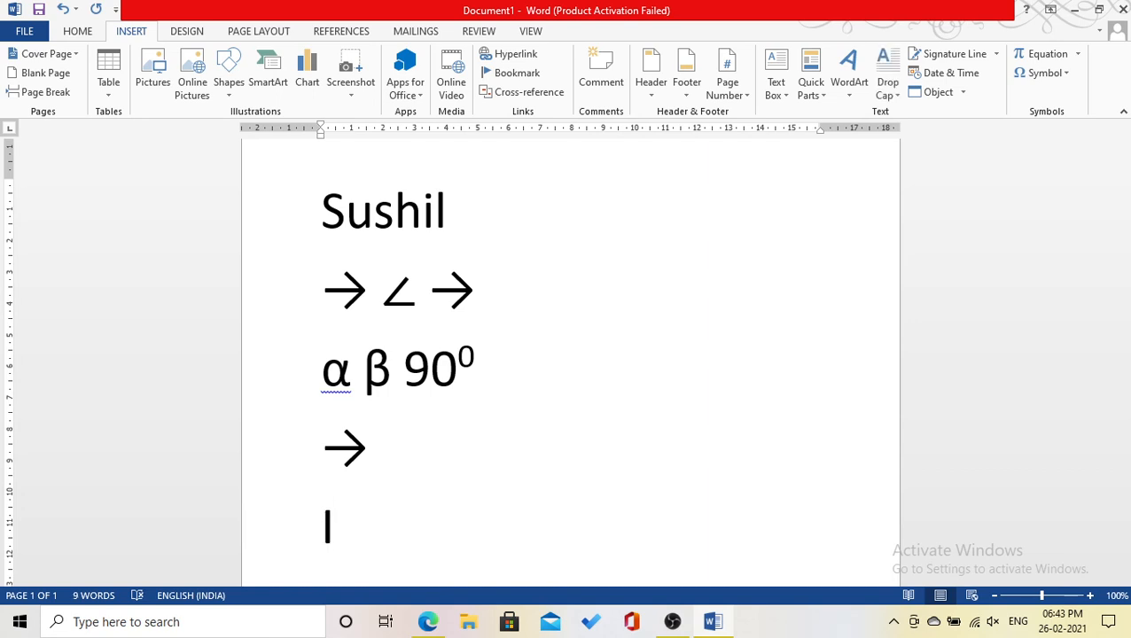
type("nput")
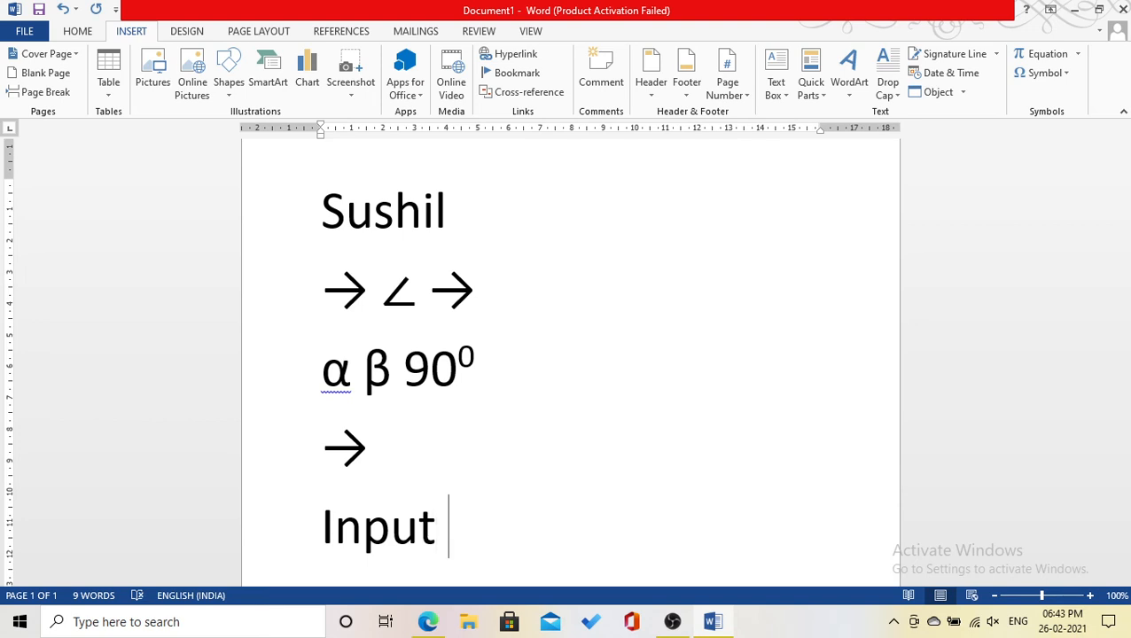
type(" -")
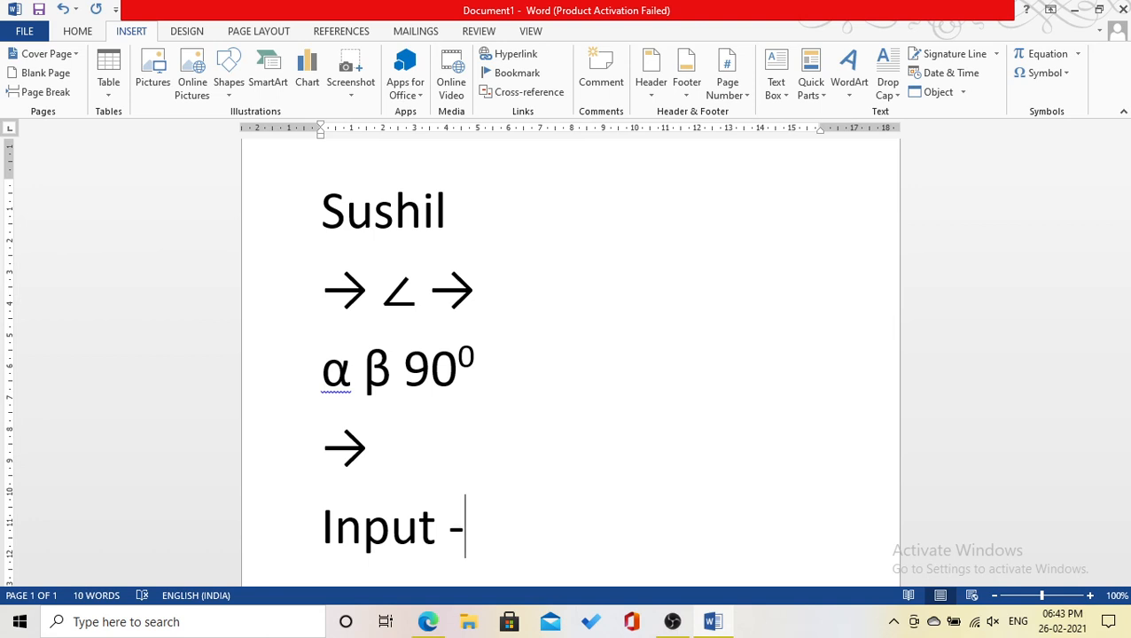
type(" O")
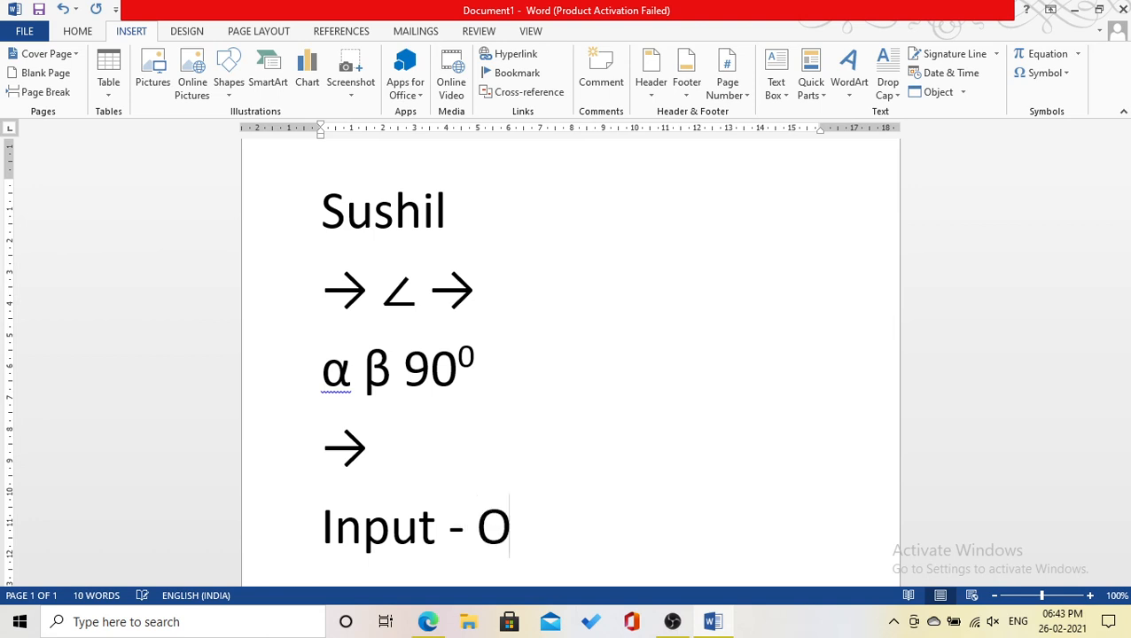
type("utput")
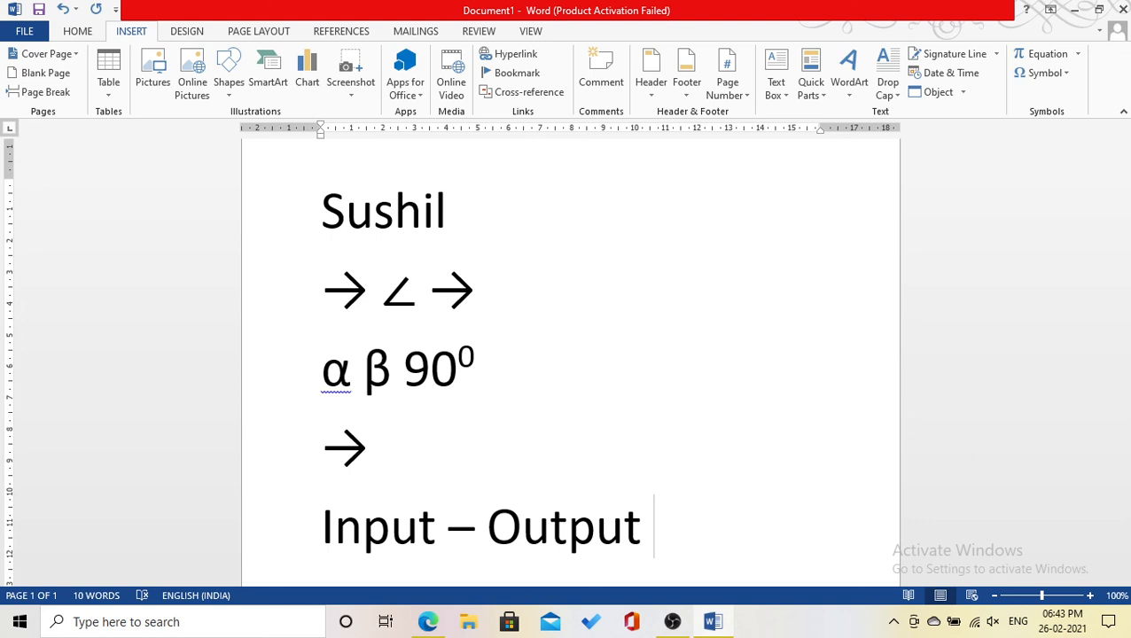
key("Return")
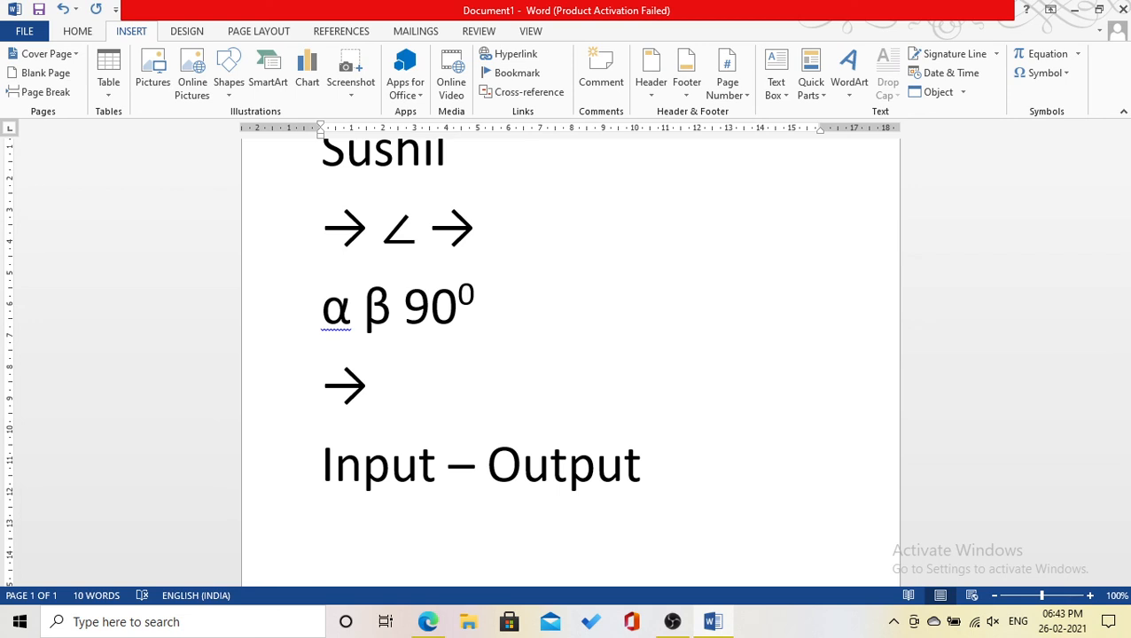
key("ctrl+a")
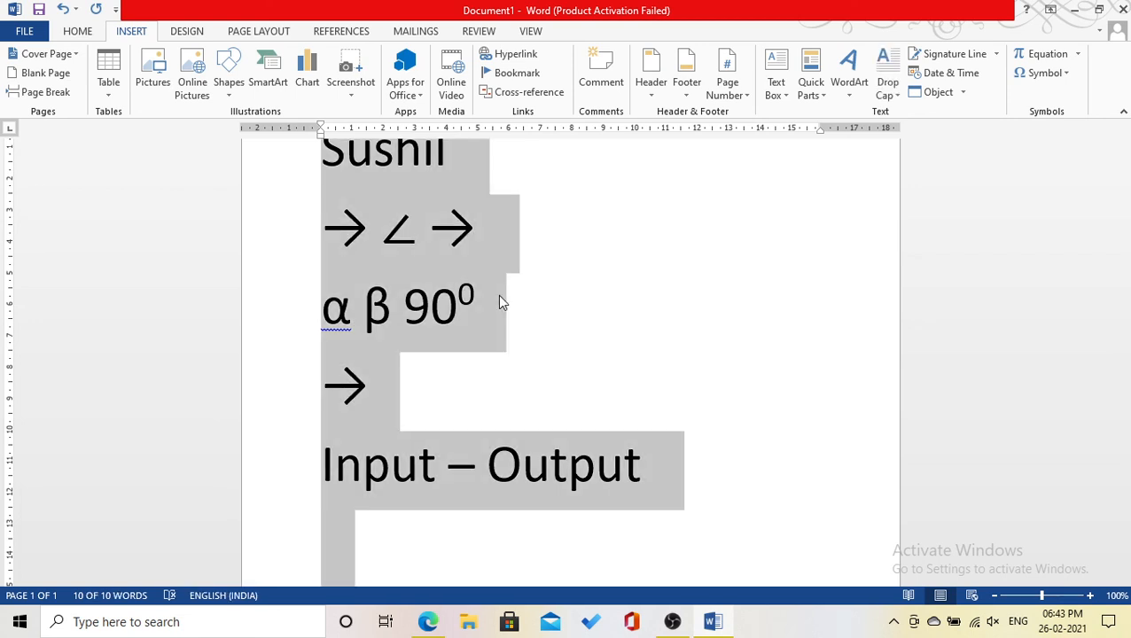
- Clear the page and reach the Math AutoCorrect settings through Insert > Symbol > More Symbols
key("Delete")
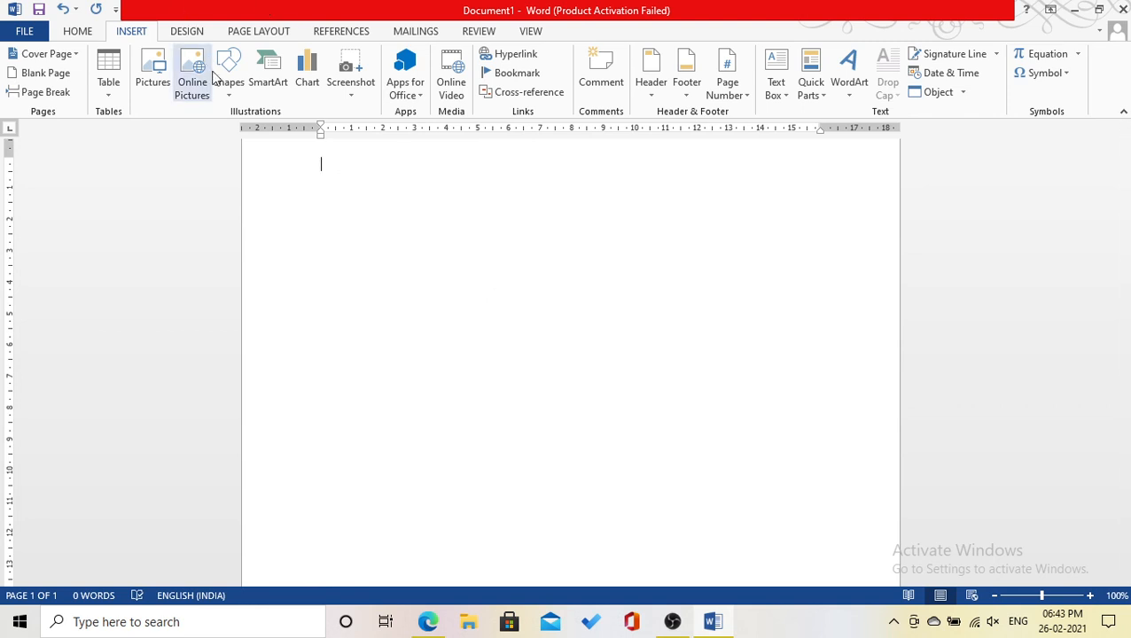
left_click(1064, 78)
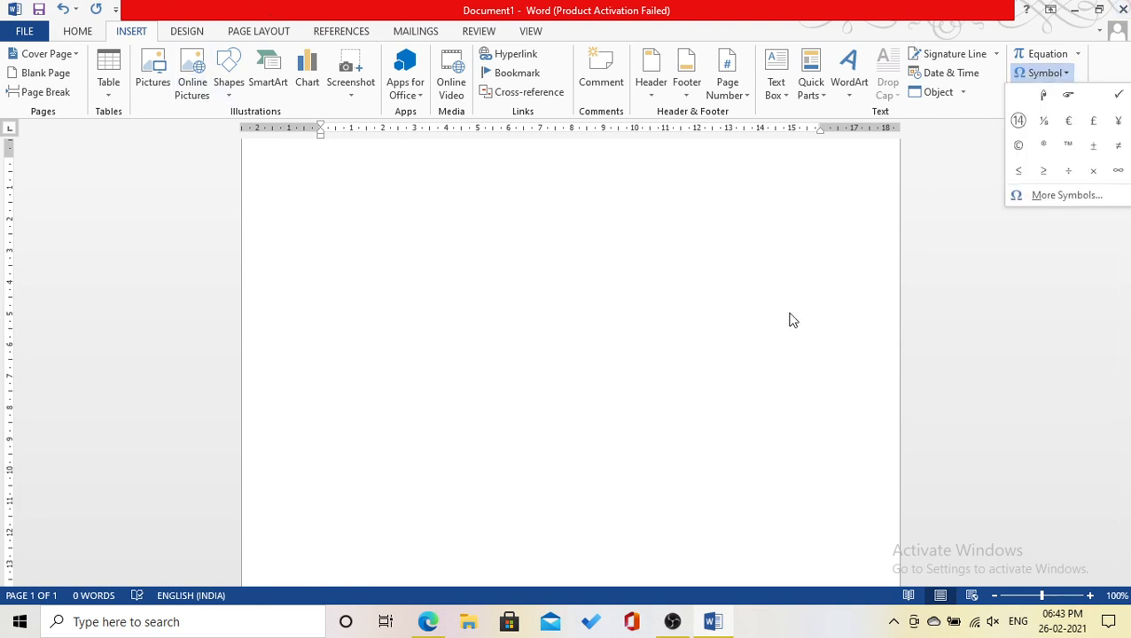
left_click(1027, 197)
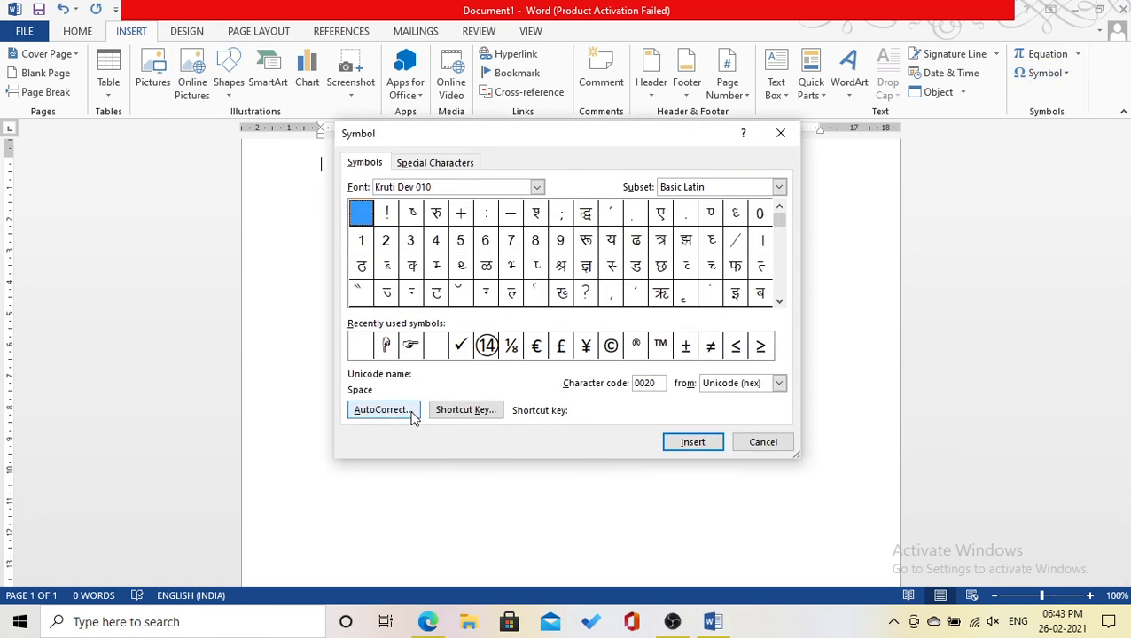
left_click(410, 411)
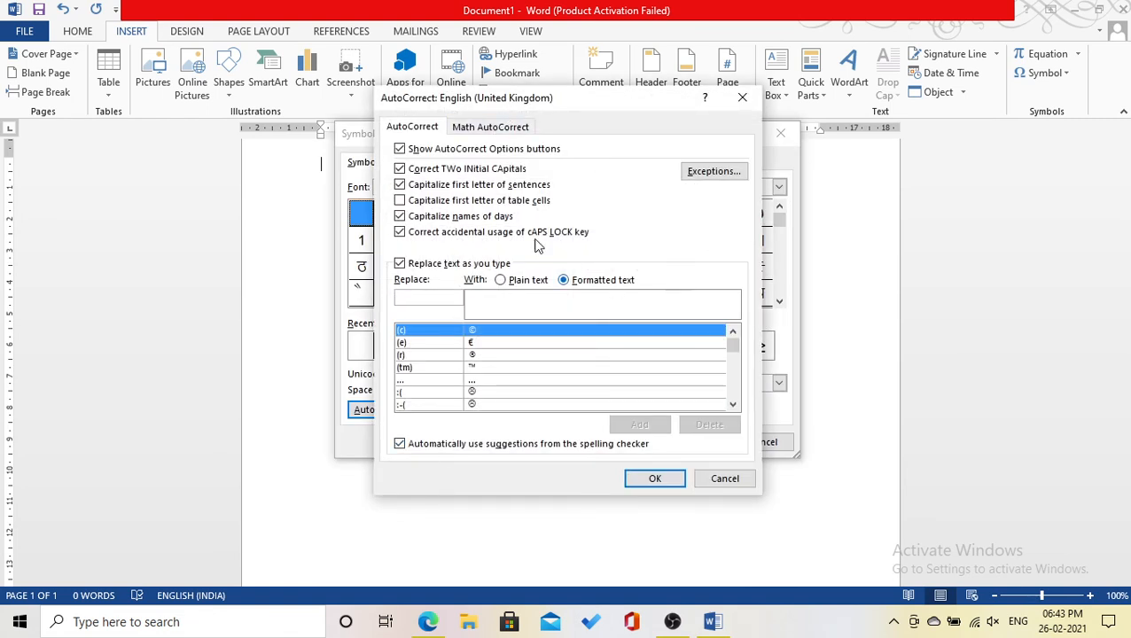
left_click(400, 204)
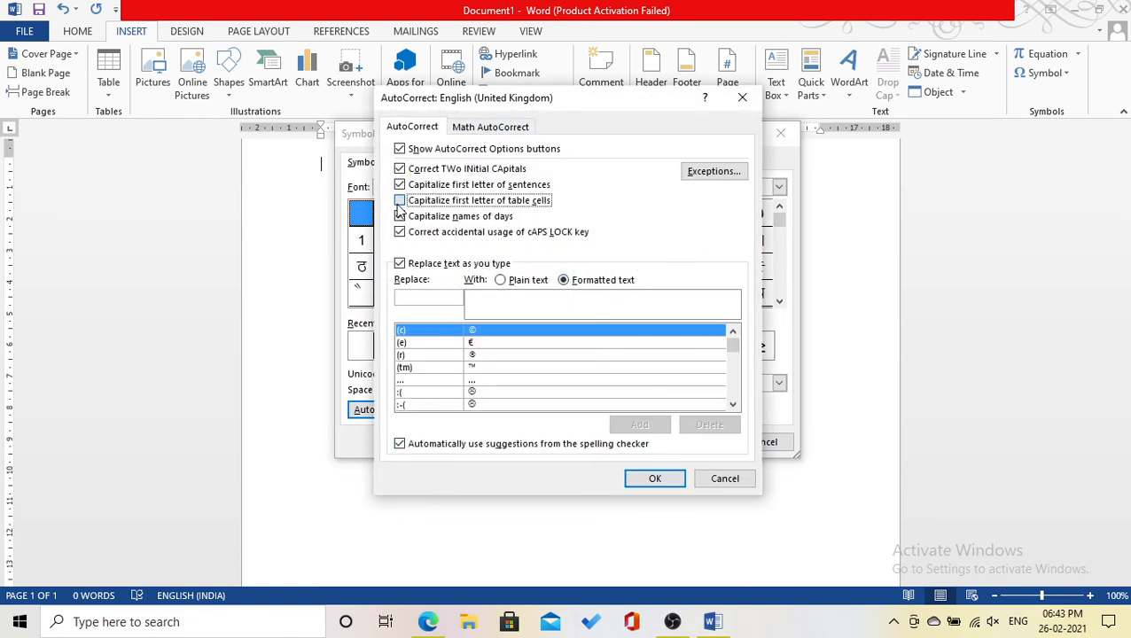
left_click(490, 127)
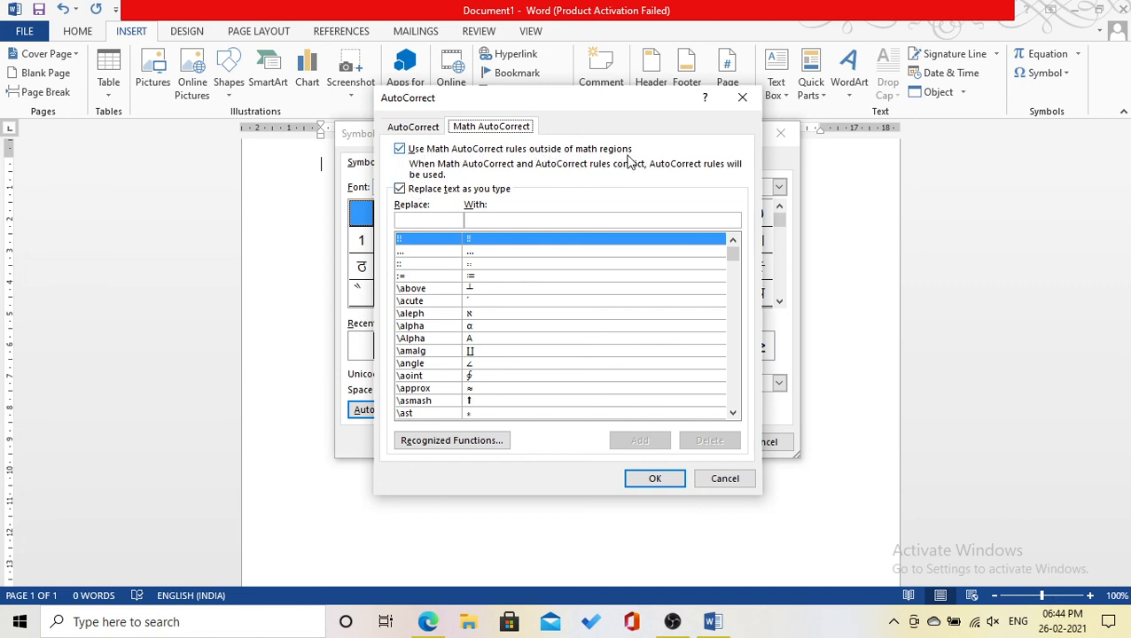
- Turn off Math AutoCorrect outside math regions and replace-as-you-type, closing both dialogs
left_click(400, 149)
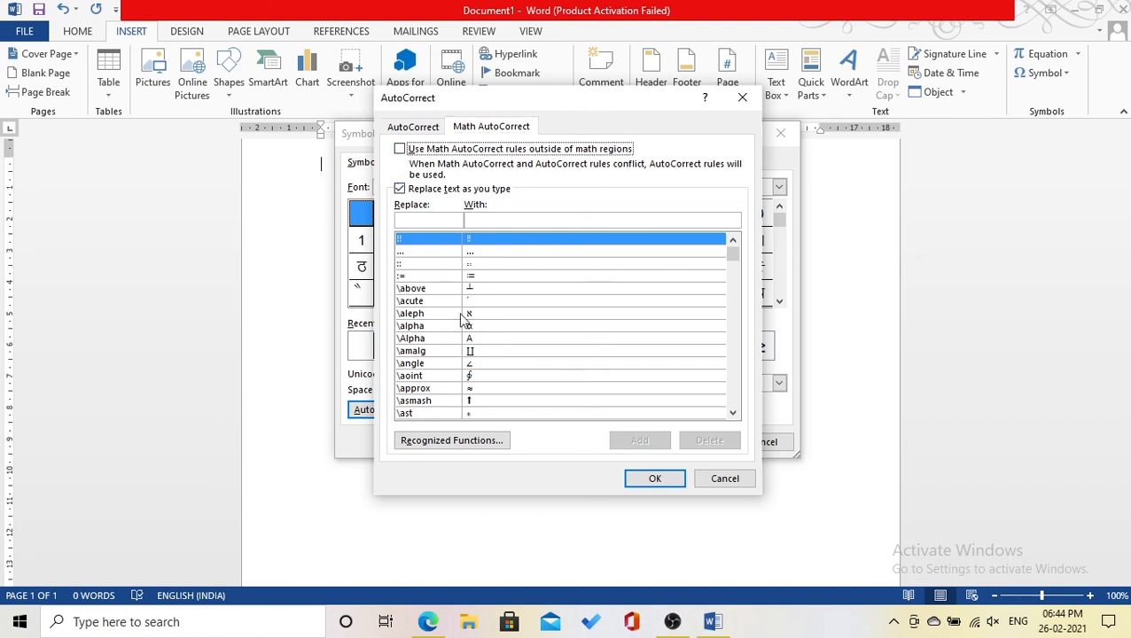
left_click(400, 189)
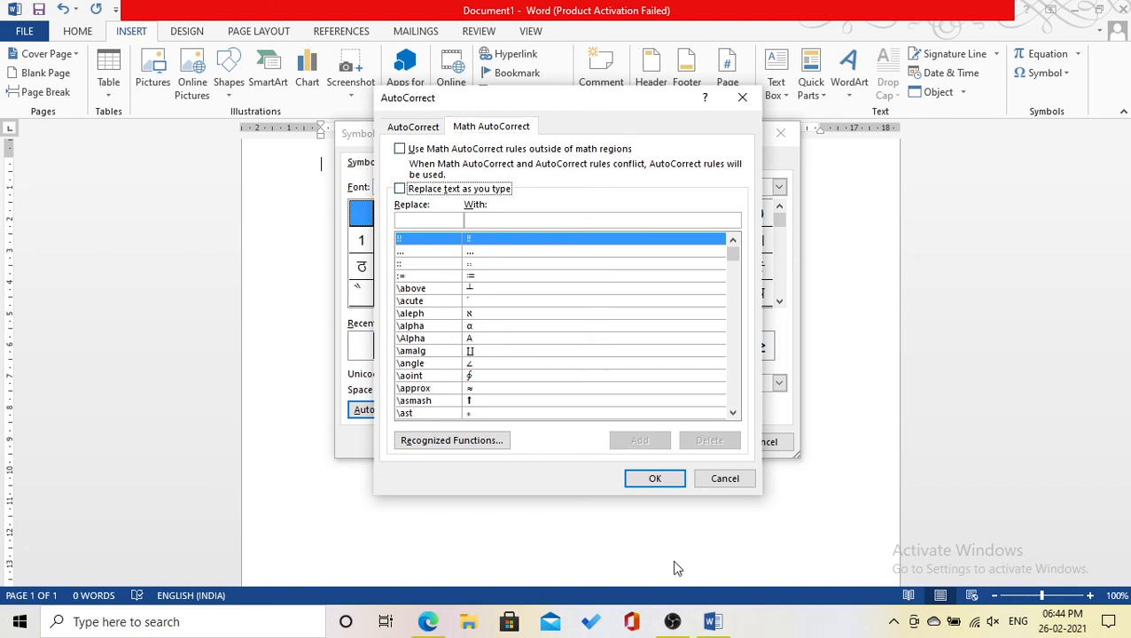
left_click(655, 480)
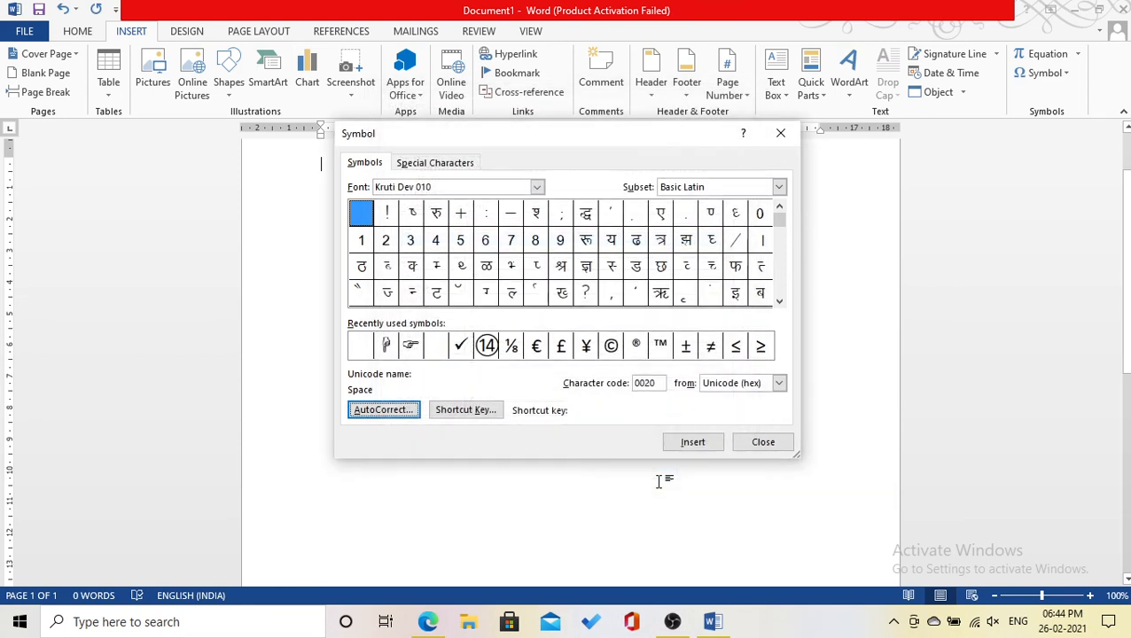
left_click(759, 447)
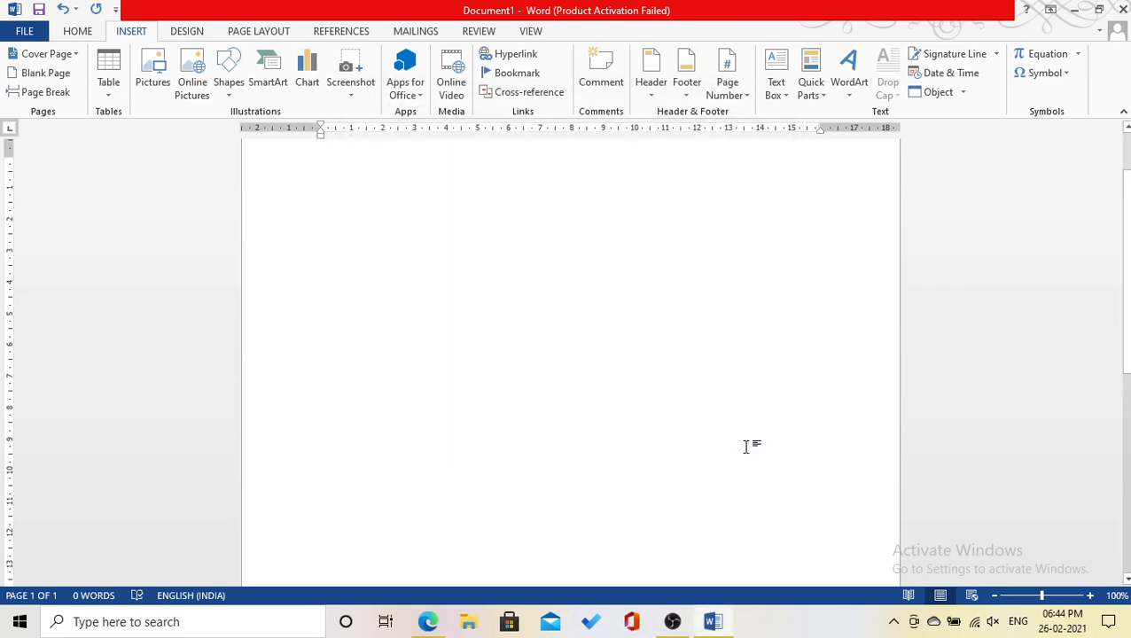
- Type '\angle' on the first line, left as literal text, and start a new line
type("\\angle")
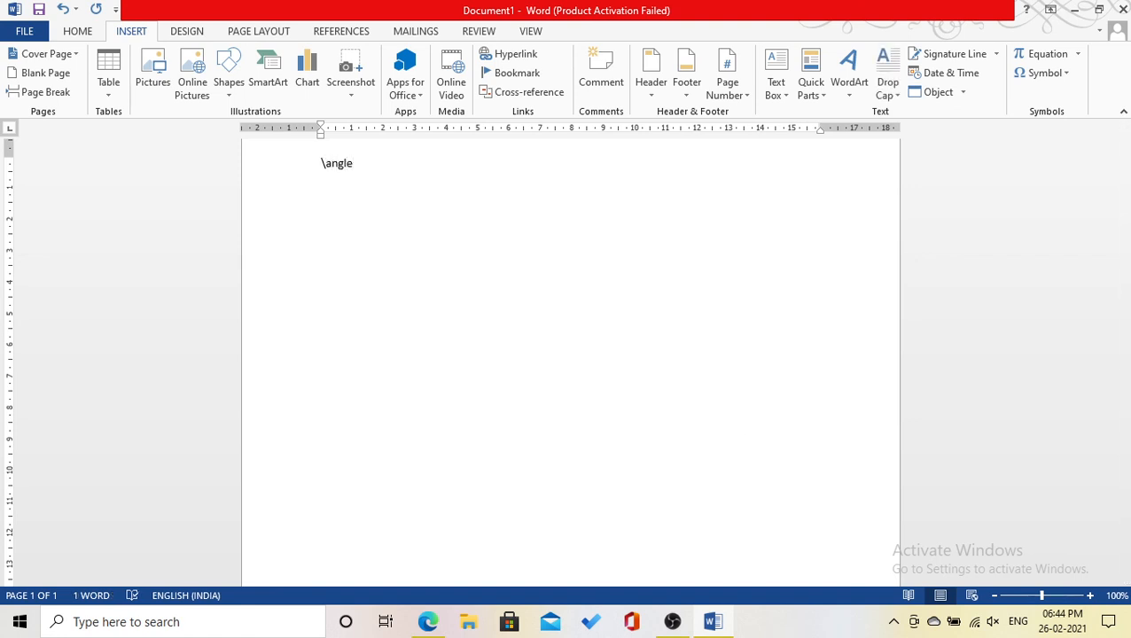
key("Return")
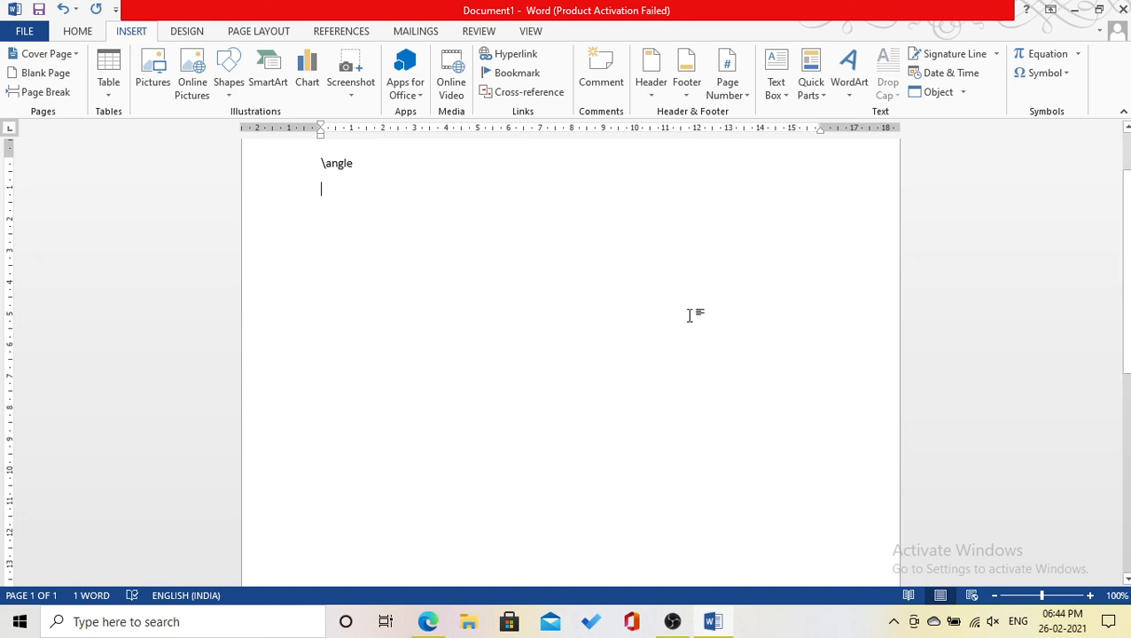
- Re-enable Math AutoCorrect outside math regions and replace-as-you-type, then close the Symbol dialog
left_click(1030, 74)
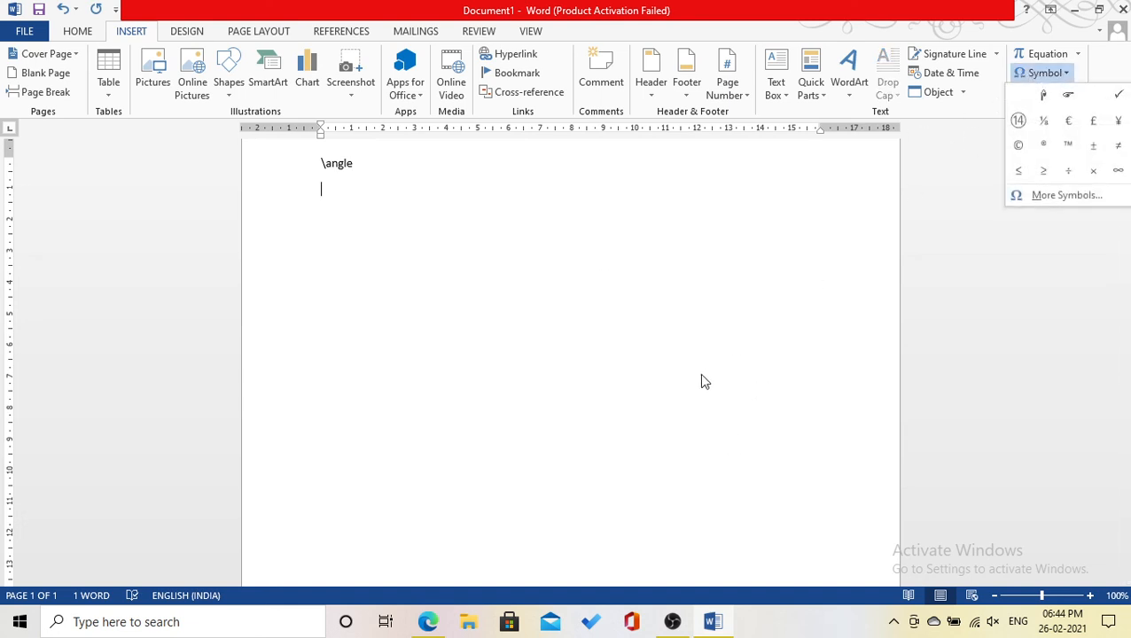
left_click(1064, 197)
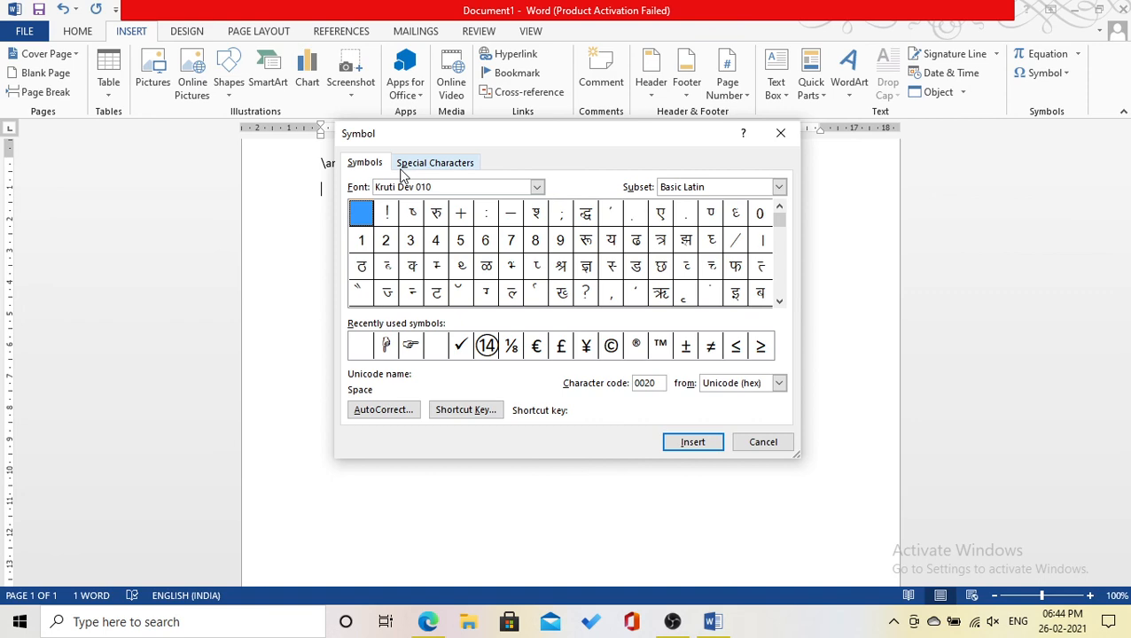
left_click(387, 413)
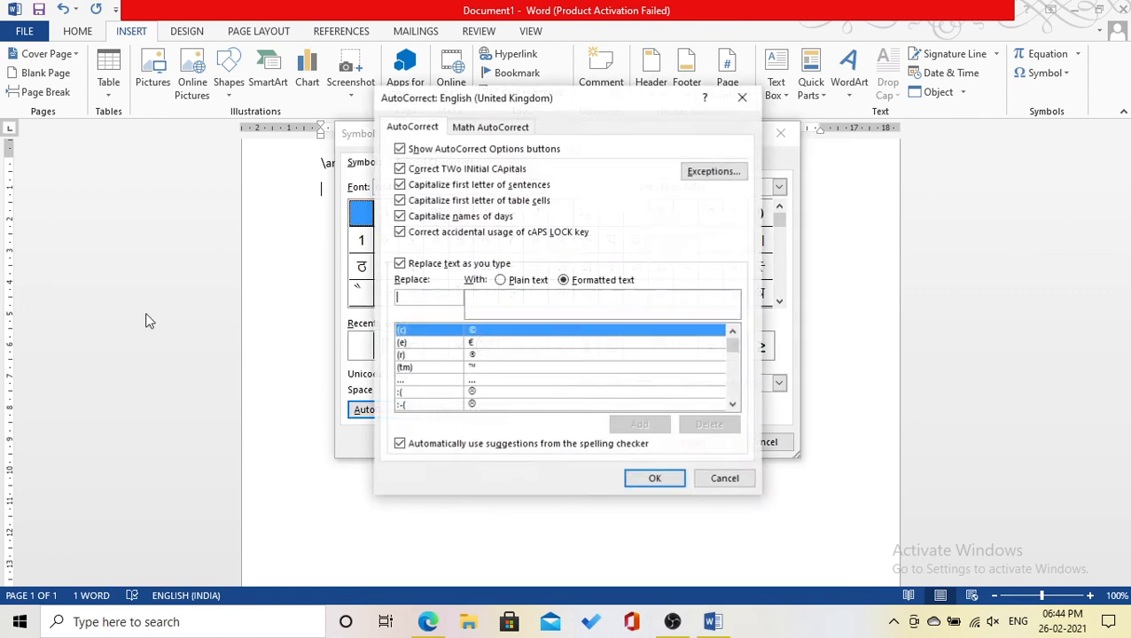
left_click(479, 127)
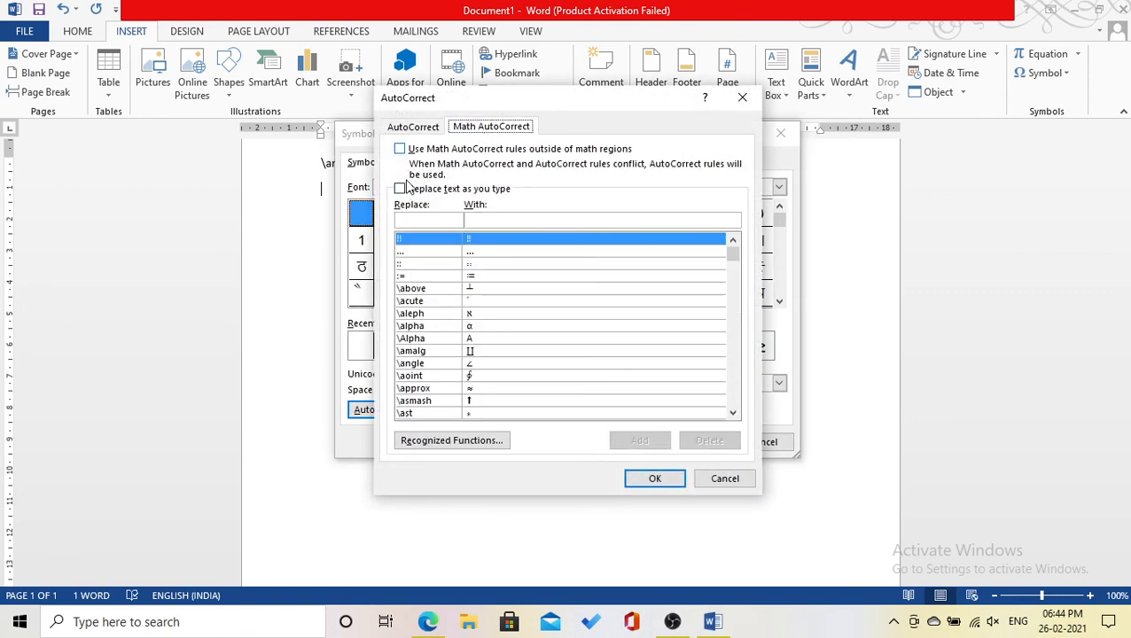
left_click(400, 149)
left_click(401, 190)
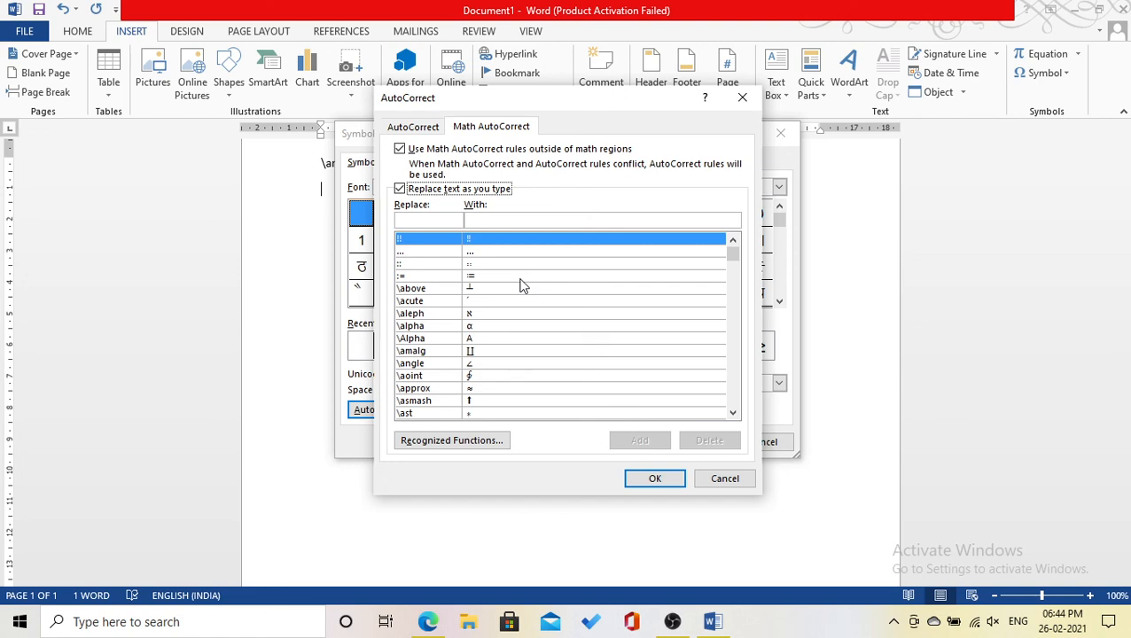
left_click(655, 477)
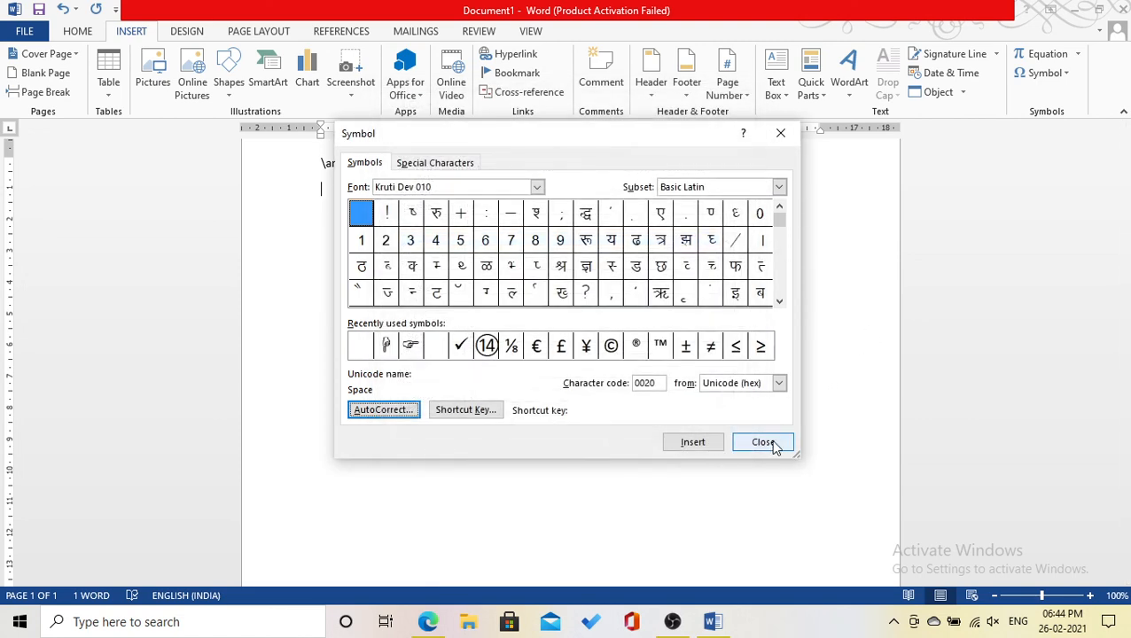
left_click(764, 443)
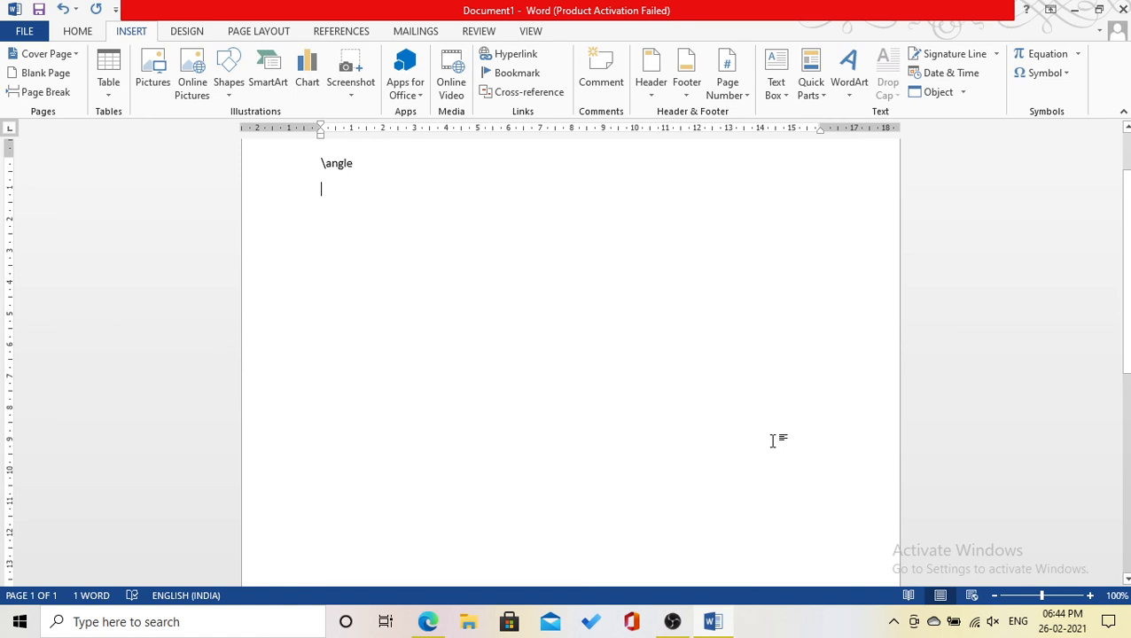
- Type '\angle' on the second line so it converts to ∠, then bring OBS forward
type("\\")
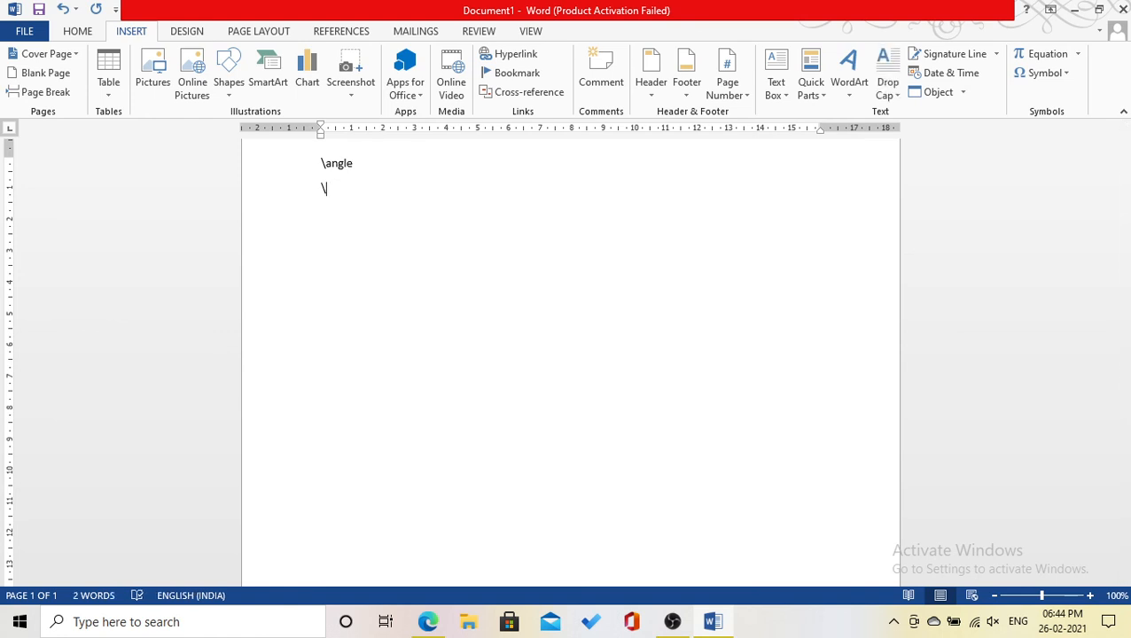
type("angle")
mouse_move(678, 625)
left_click(674, 625)
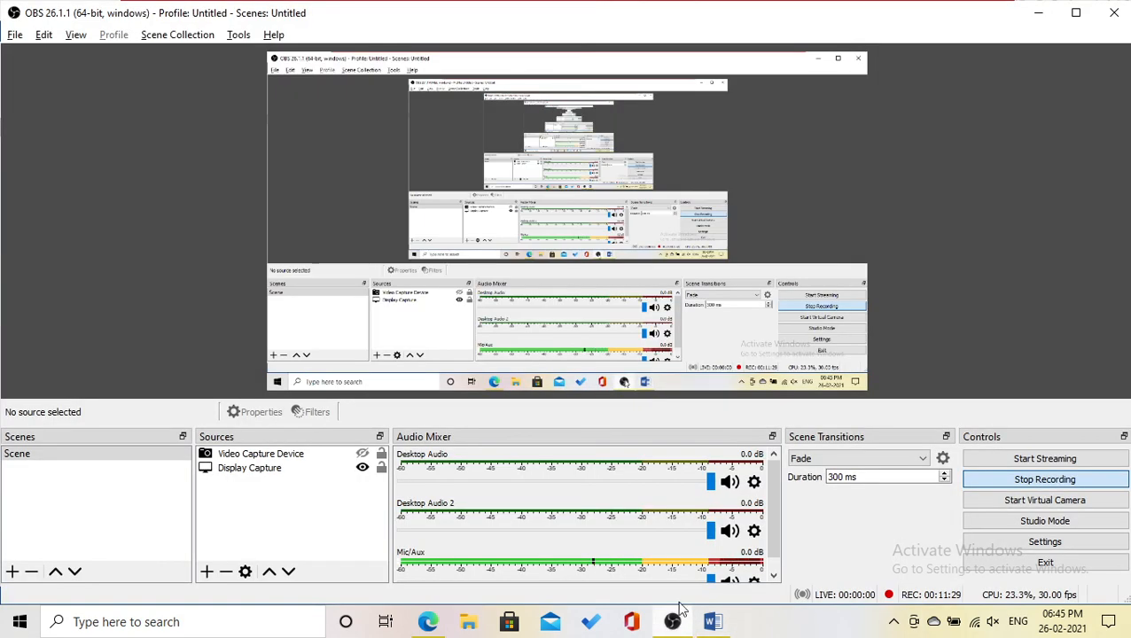